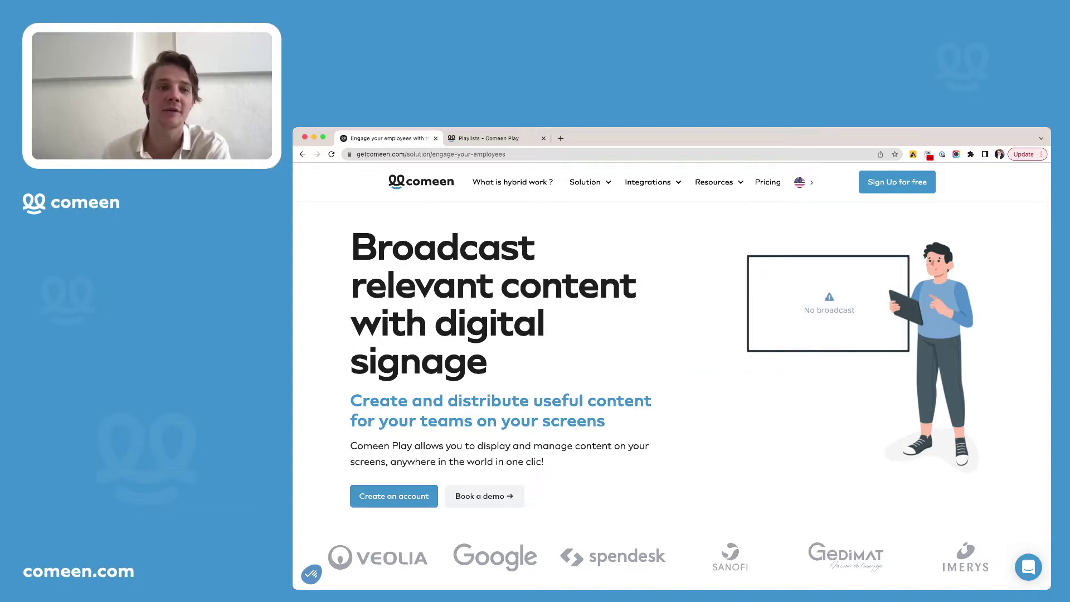
Switch to Comeen Play, go to its home dashboard and expand the two-display cluster on the North American side of the map.
left_click(488, 138)
left_click(330, 225)
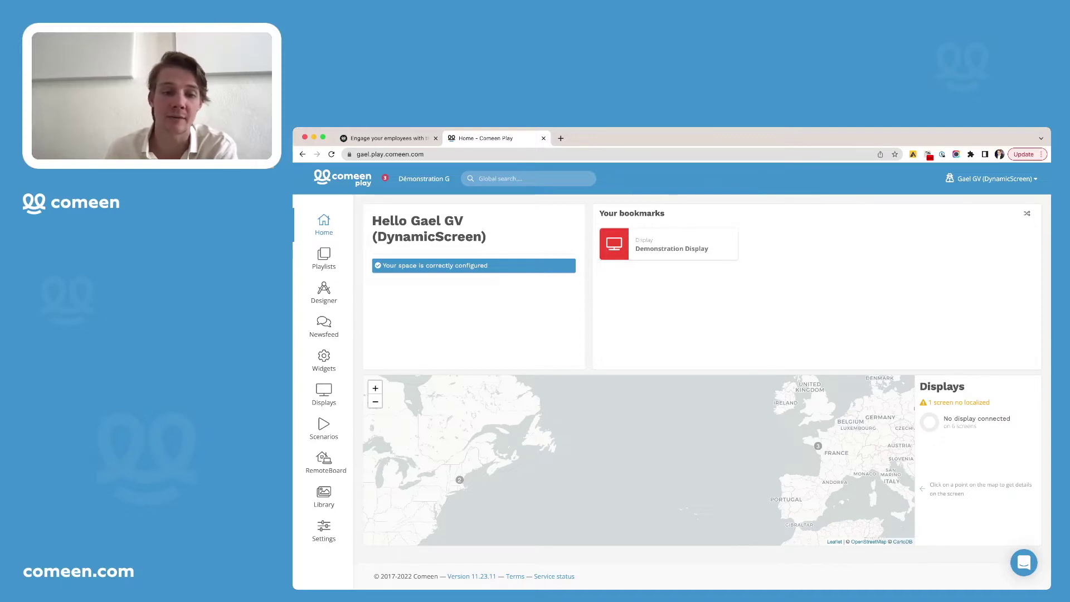
left_click(459, 479)
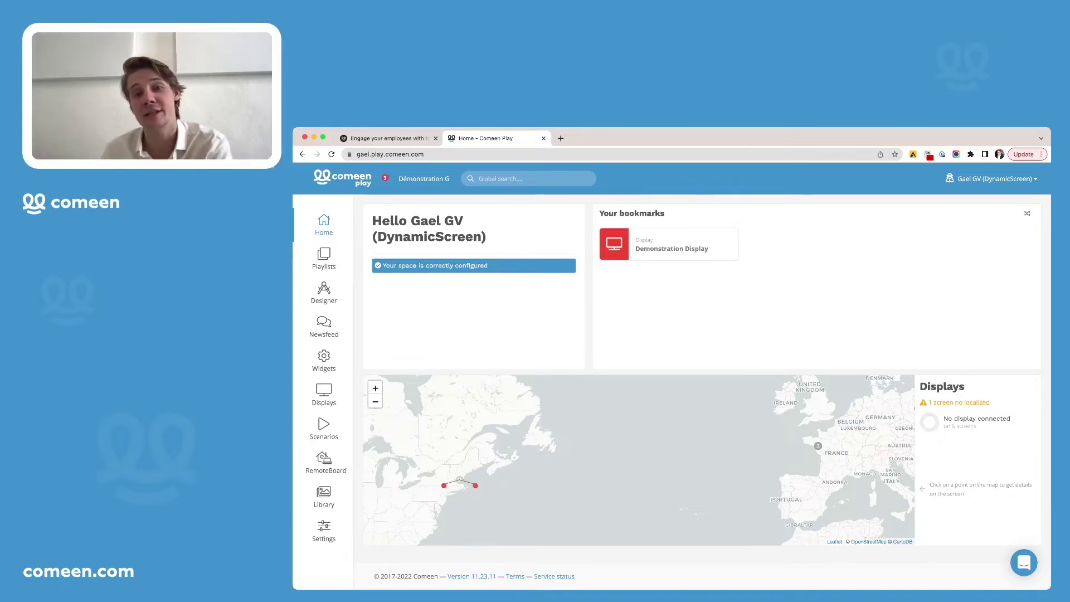
Start a new playlist named Demo and check the available access rights, leaving it open to Everyone.
left_click(323, 258)
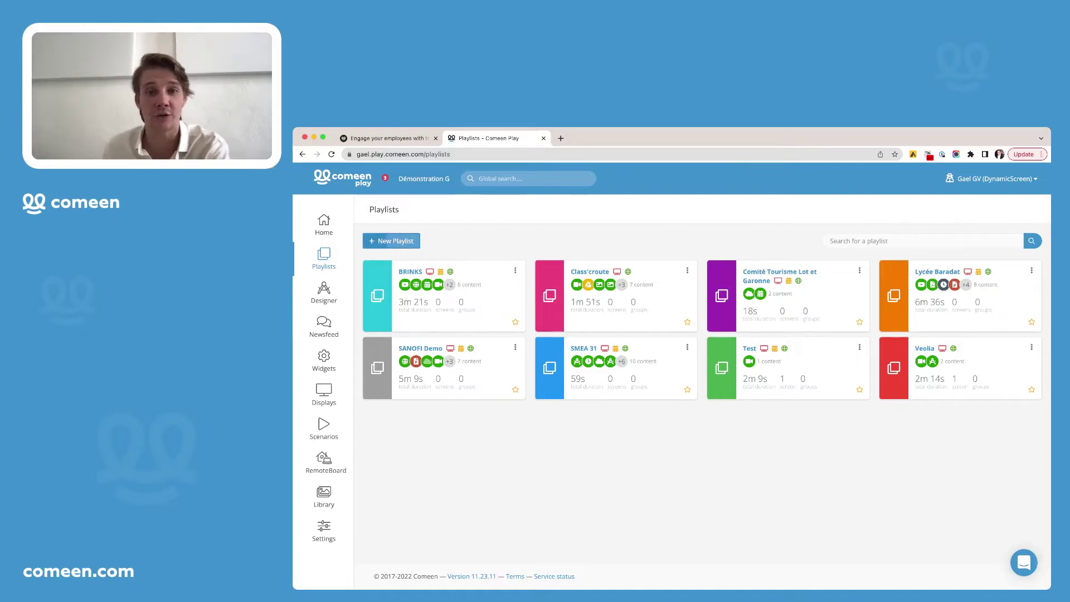
left_click(391, 240)
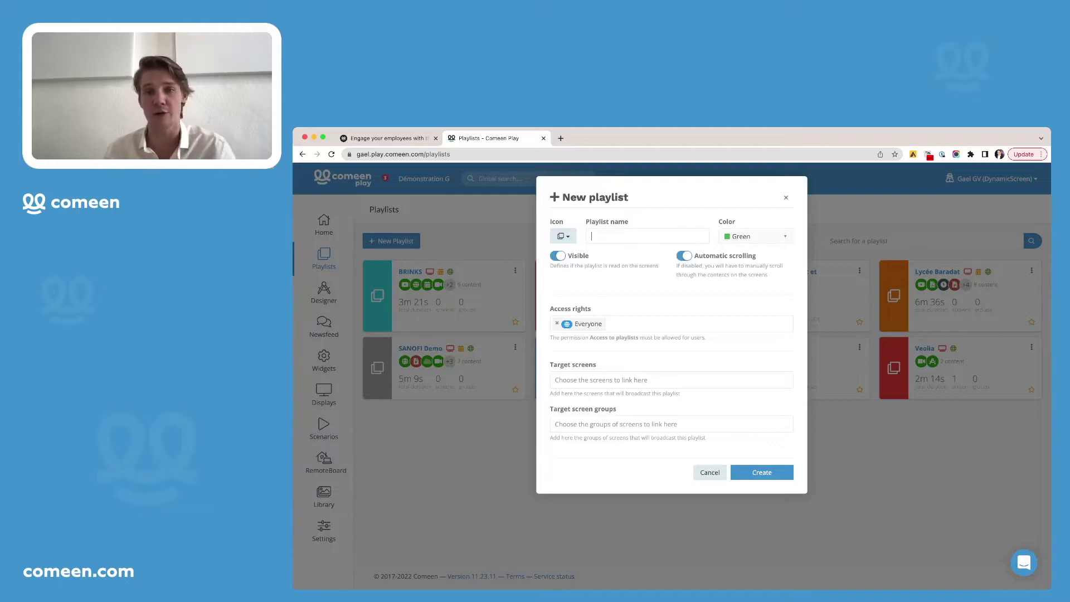
type("Demo")
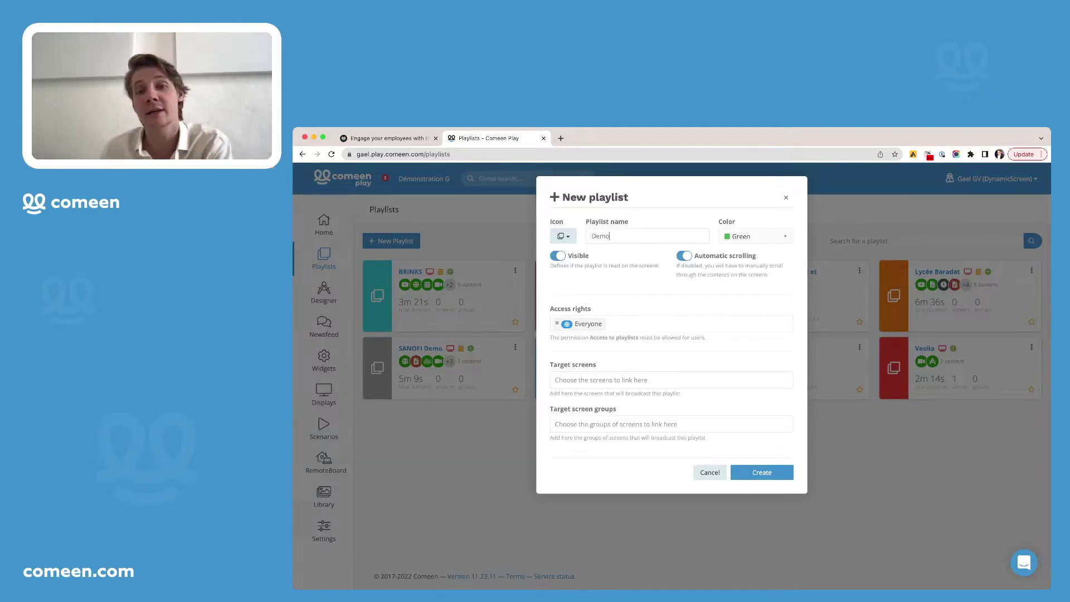
left_click(647, 324)
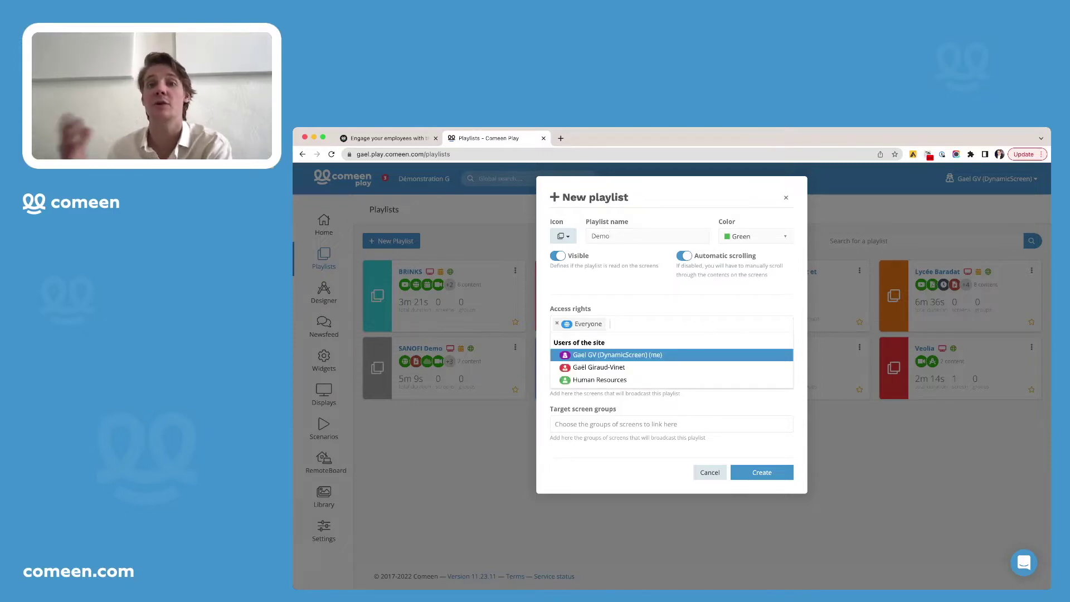
key("Escape")
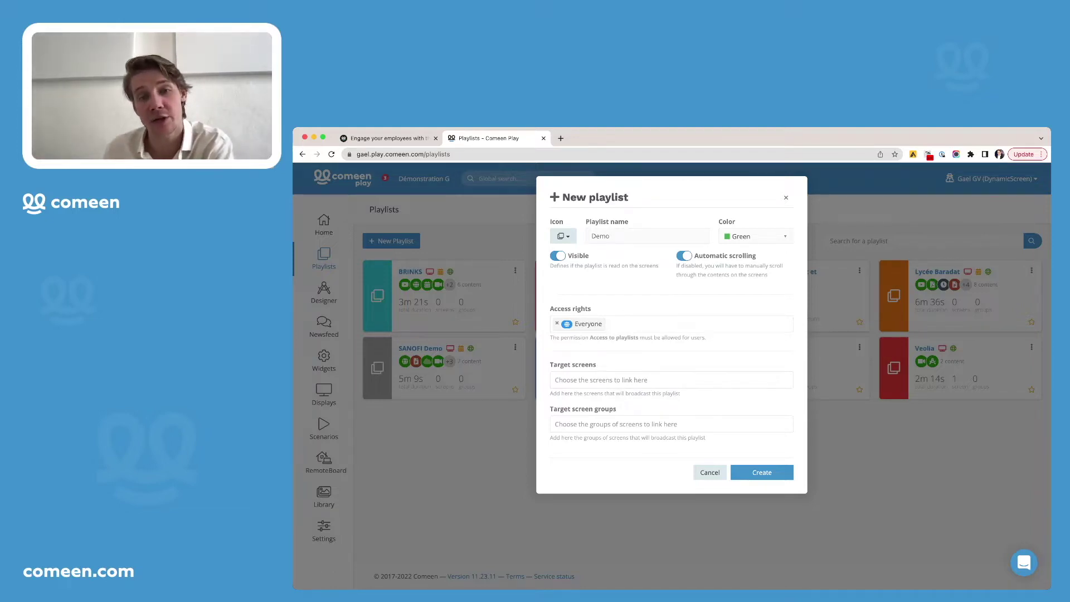
Link Demonstration Display as the target screen and create the playlist.
left_click(671, 380)
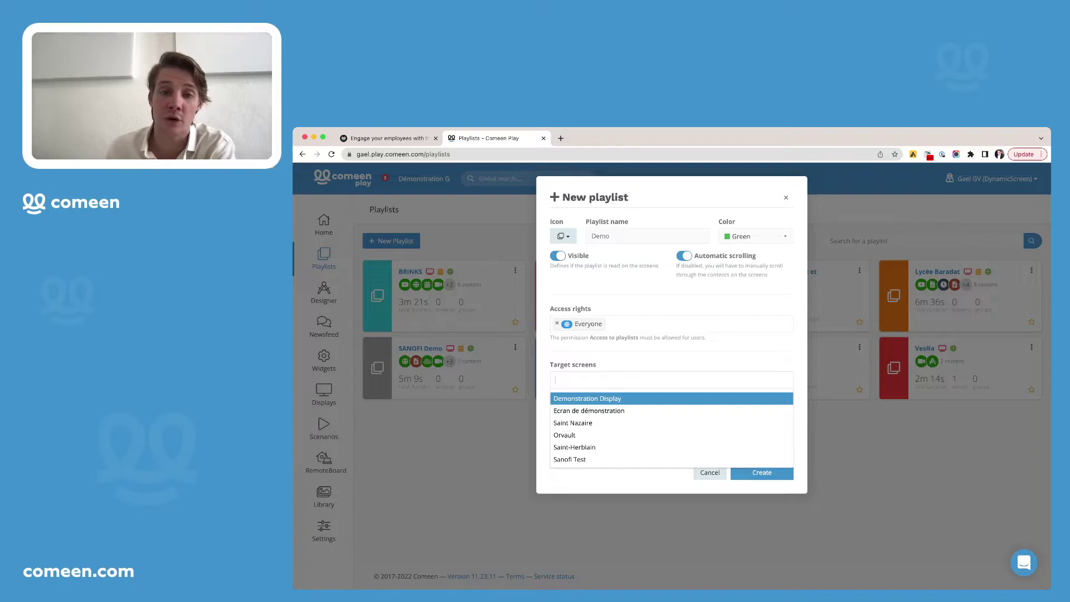
key("Escape")
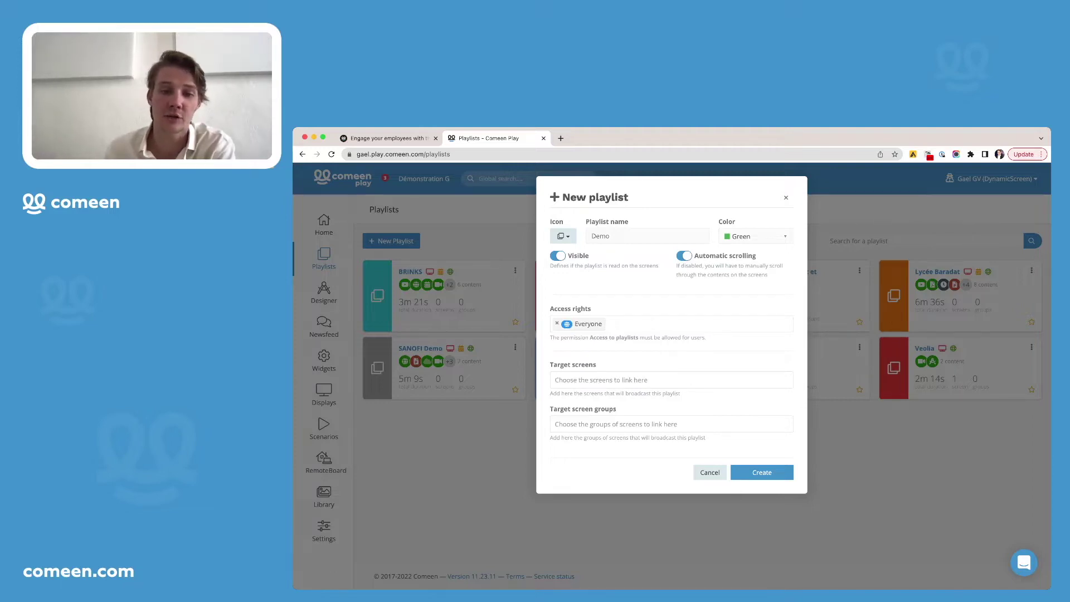
left_click(671, 379)
key("Return")
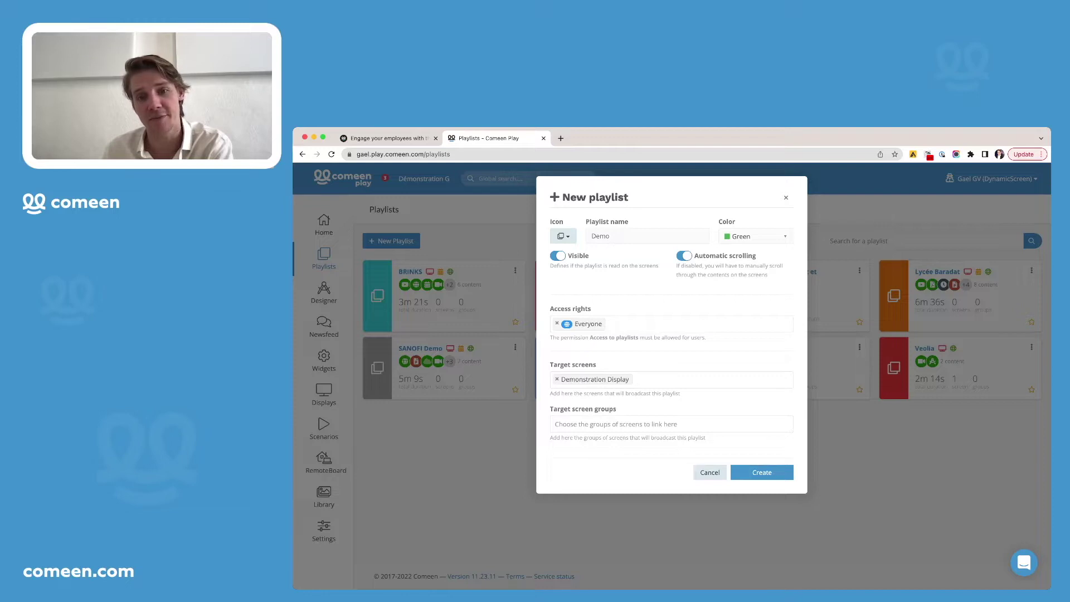
left_click(762, 472)
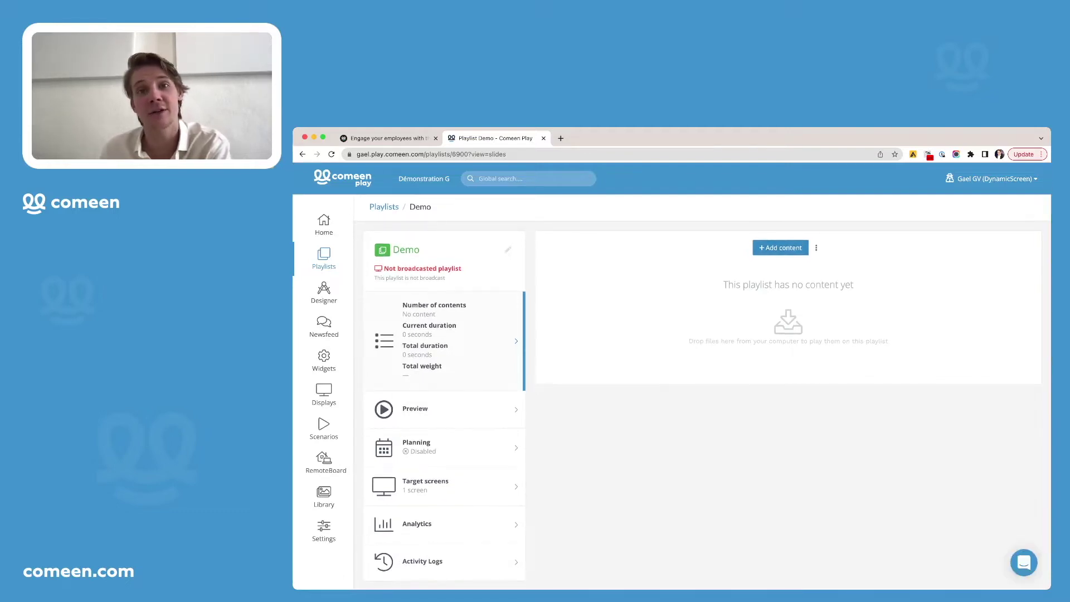
Add the library video VEOLIA_SUMMER_SCHOOL_2022_VDEF_STT_FR from the Test VENA folder to the Demo playlist and save it.
left_click(780, 247)
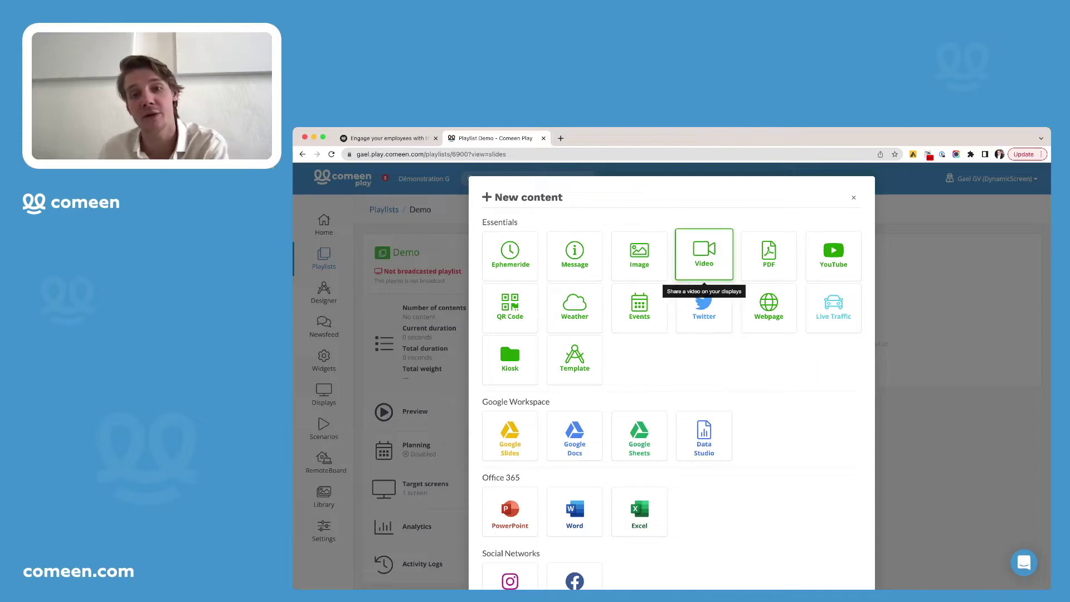
left_click(704, 256)
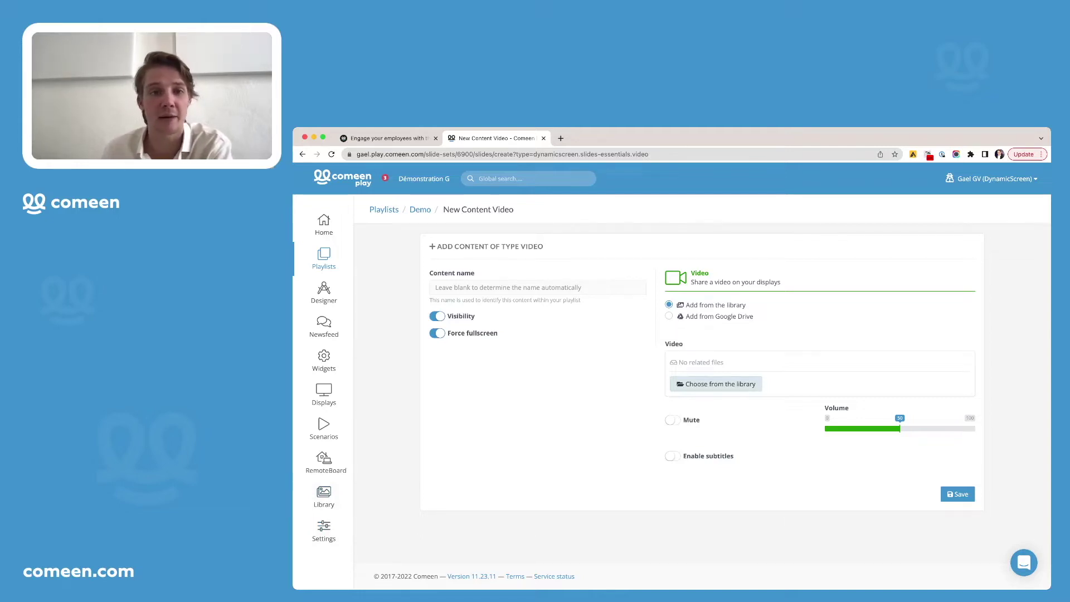
left_click(715, 384)
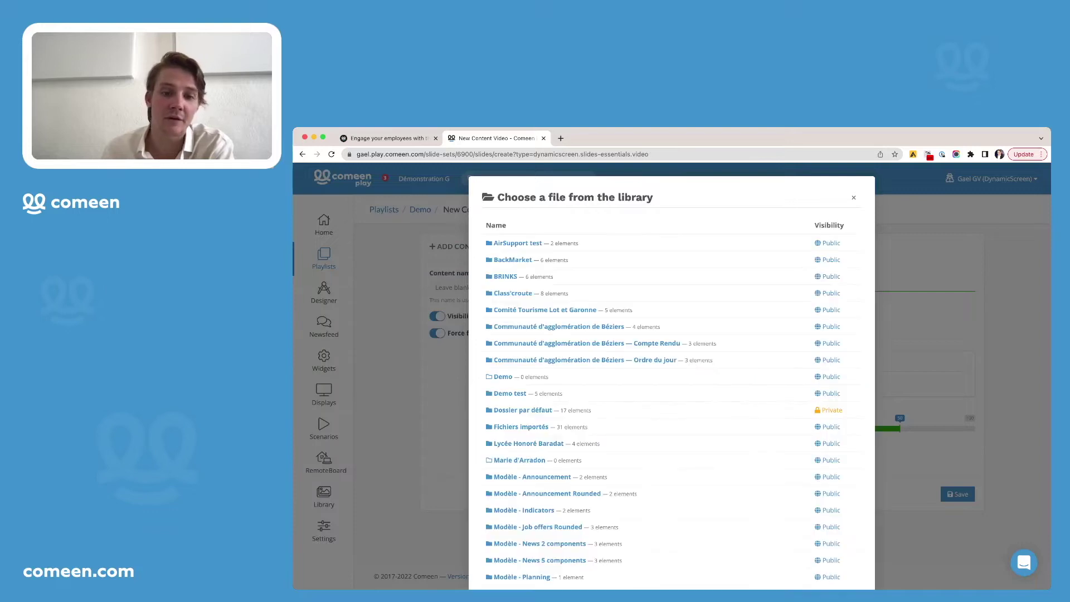
scroll(672, 379, "down", 10)
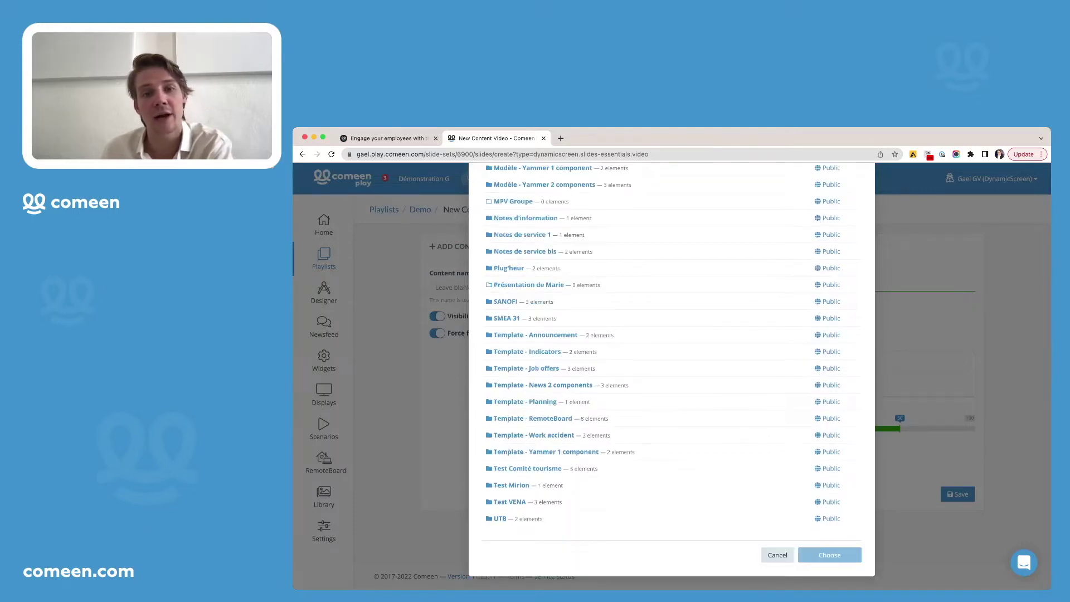
left_click(509, 502)
left_click(490, 272)
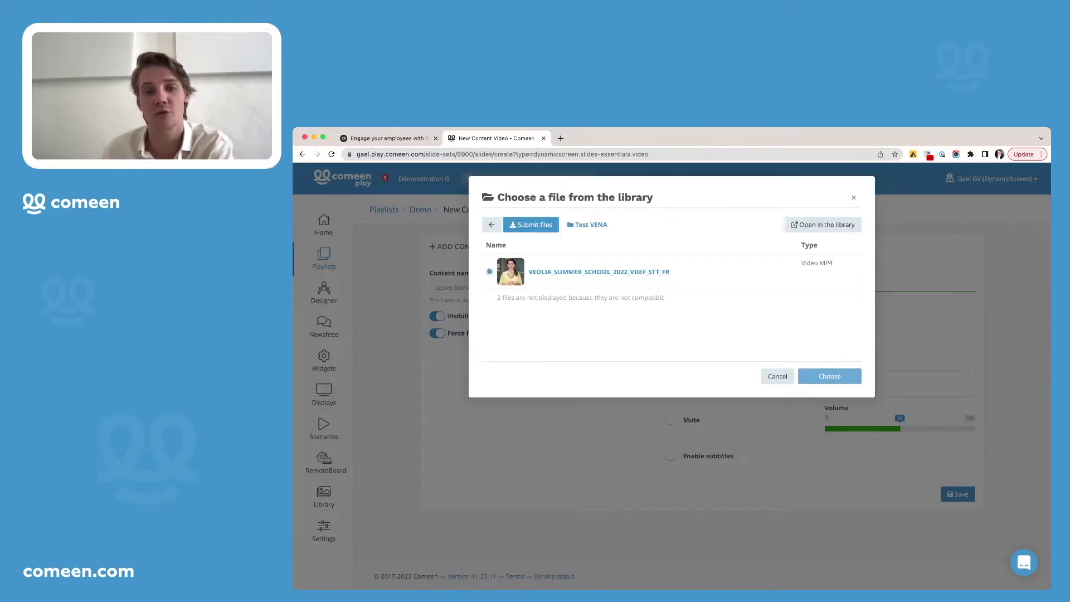
left_click(829, 376)
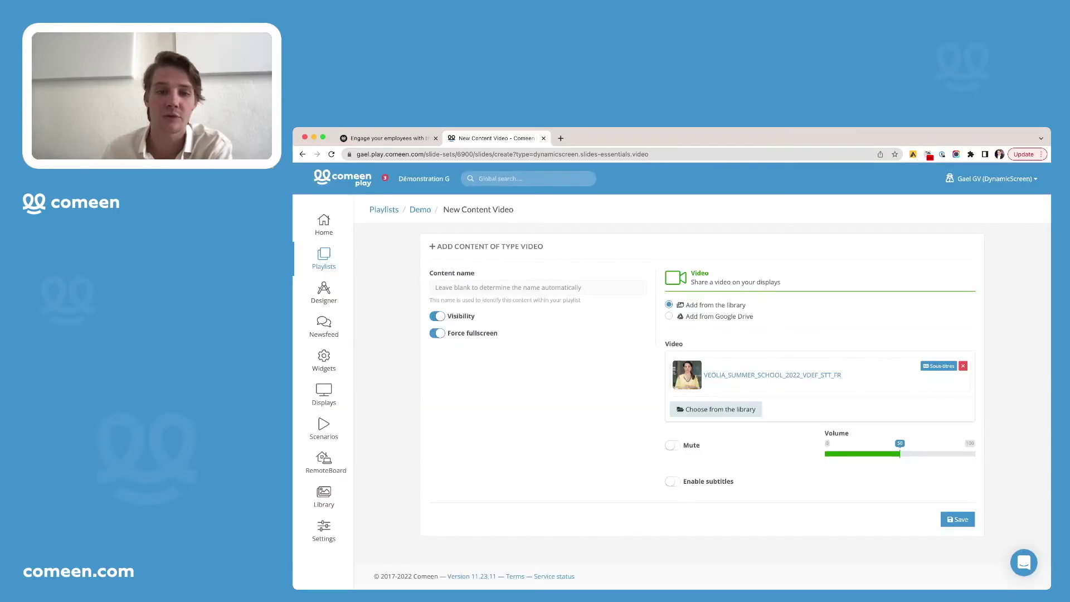
left_click(957, 519)
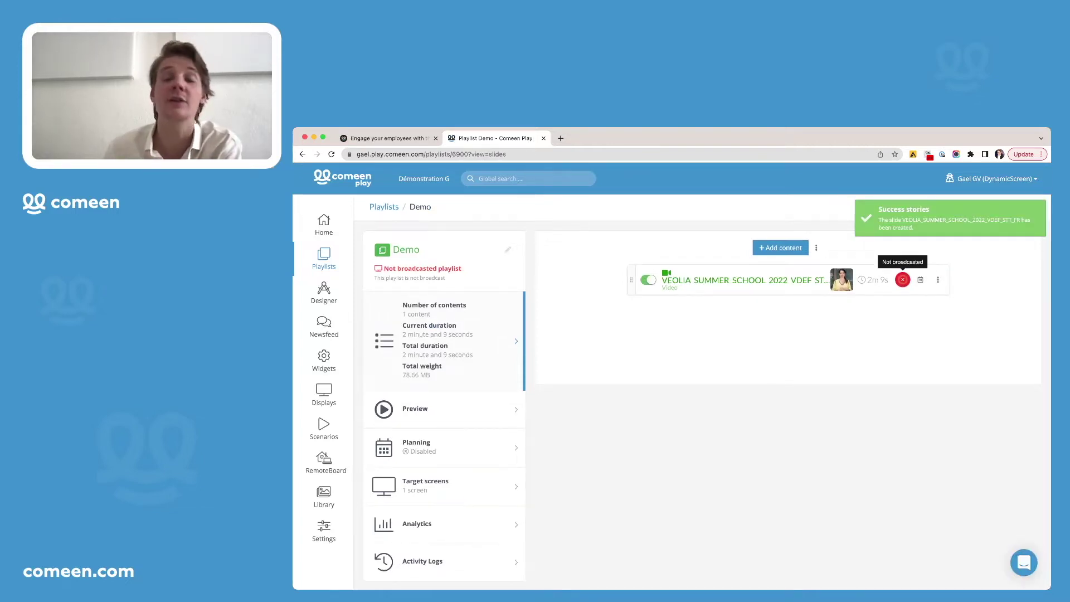
Activate the playlist's planning and define a display period on 22/09/2022 from 08:00 to 18:00.
left_click(444, 448)
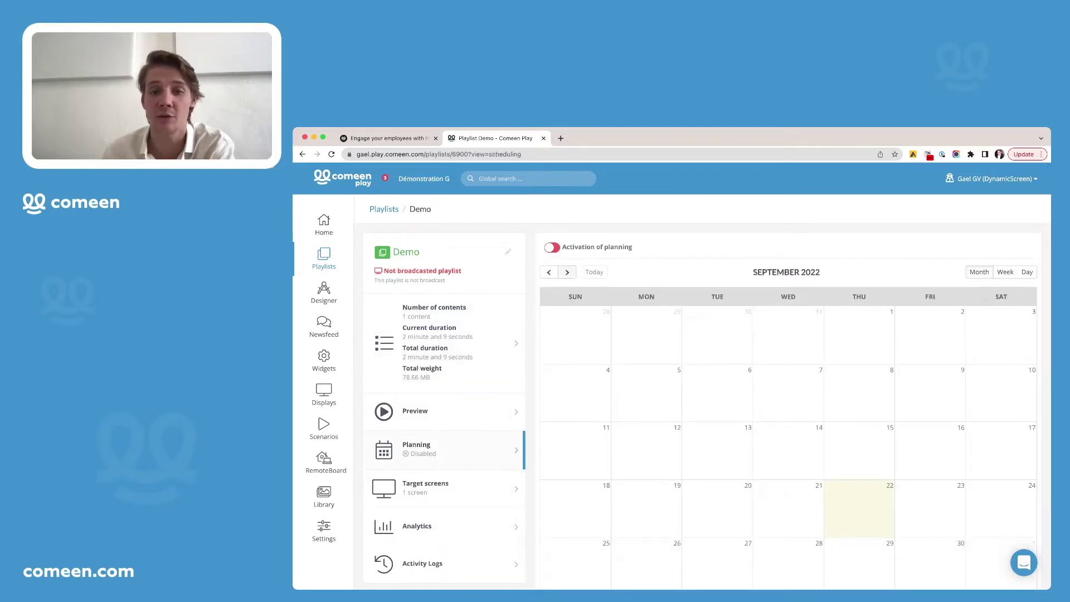
left_click(552, 247)
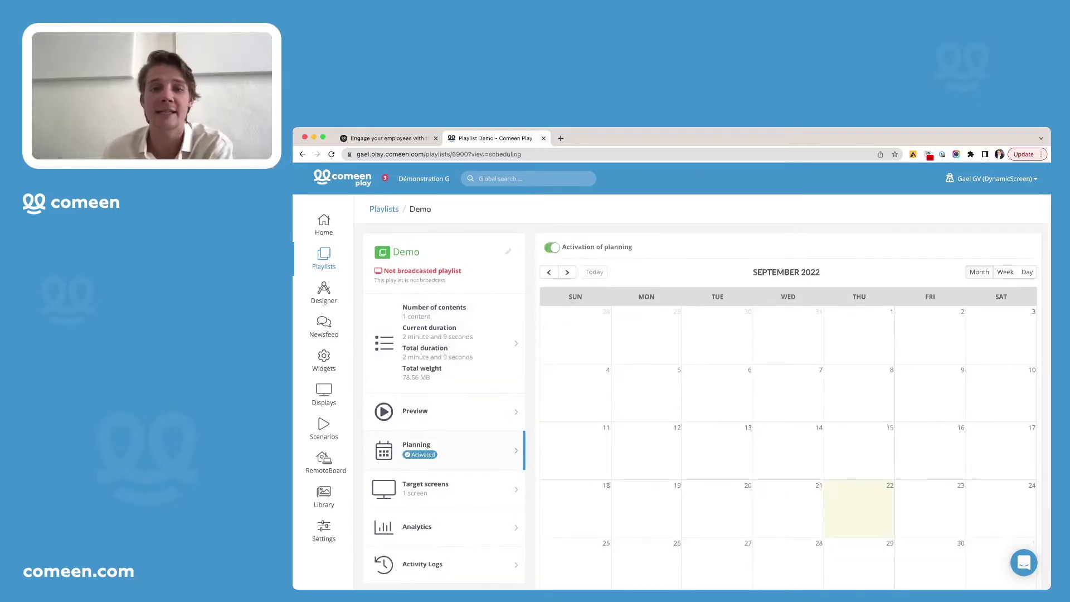
left_click(859, 508)
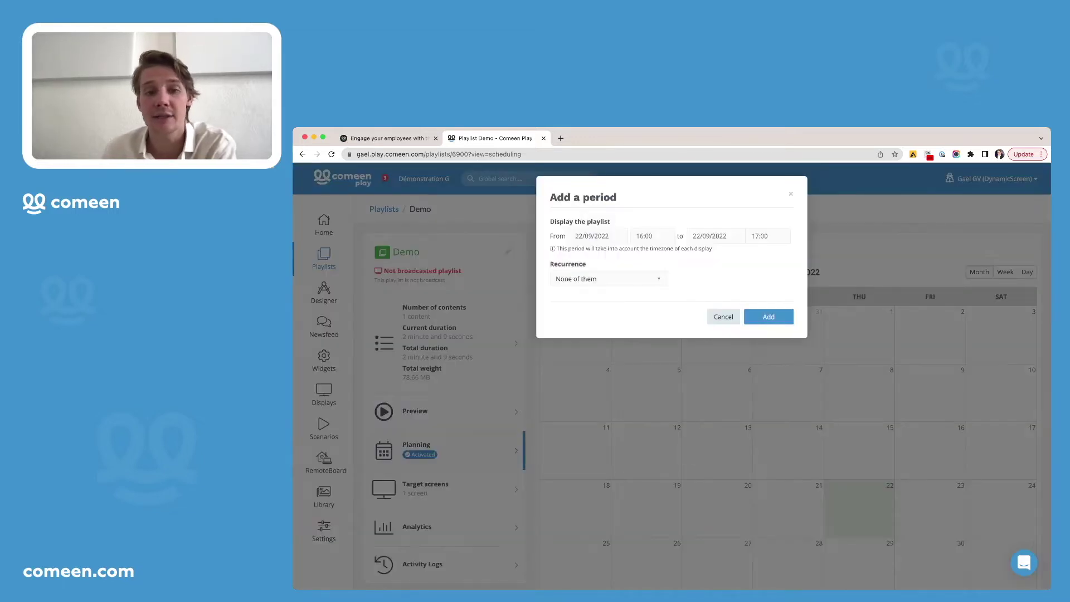
scroll(702, 392, "down", 1)
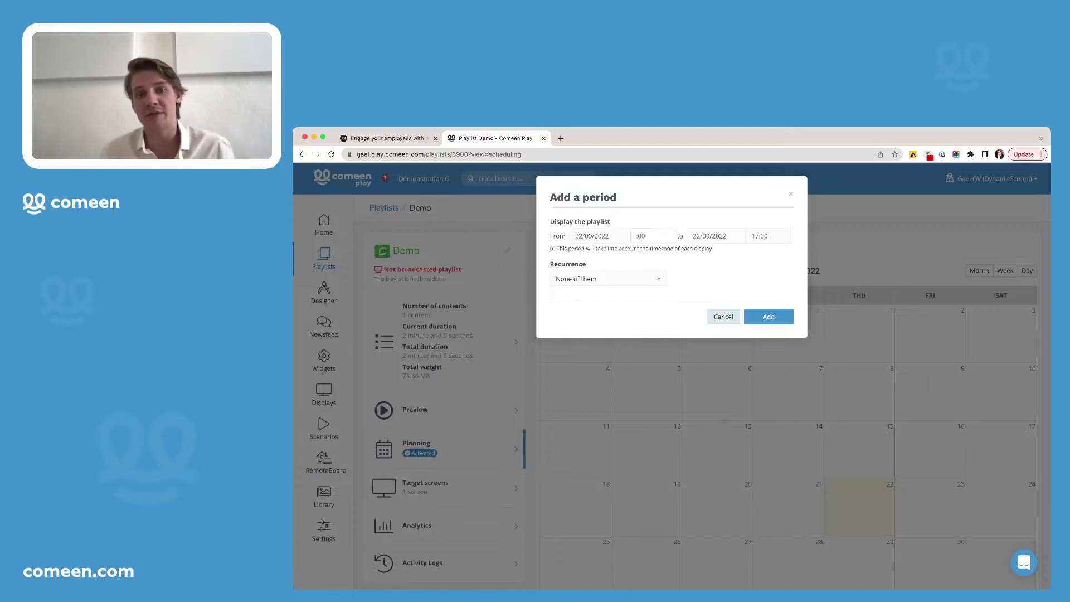
type("08")
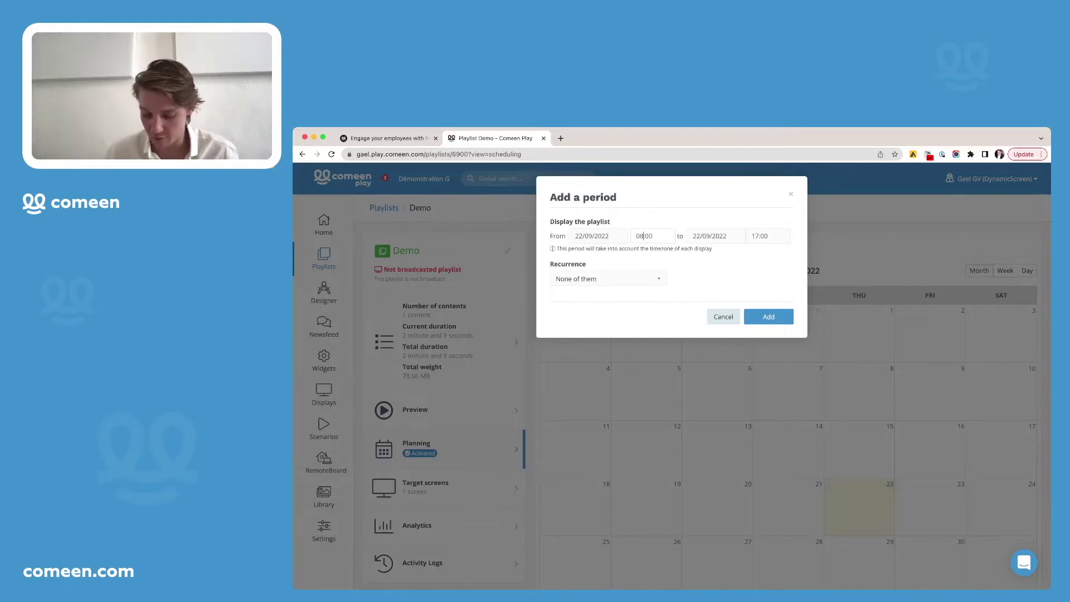
key("BackSpace")
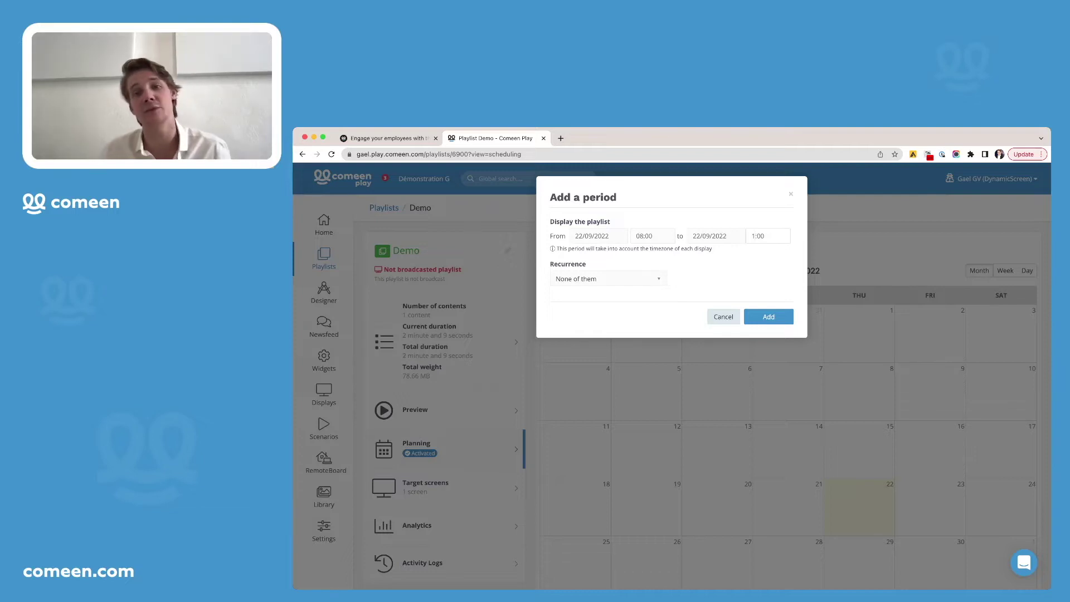
type("8")
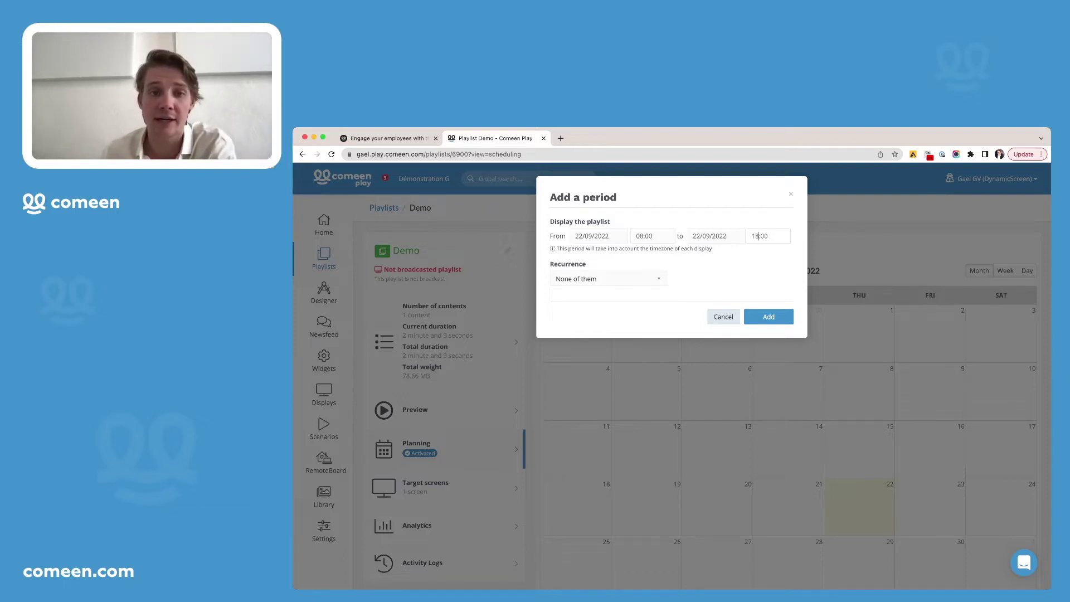
Make the period recur every week, adding Monday and Tuesday to the selected days.
left_click(608, 279)
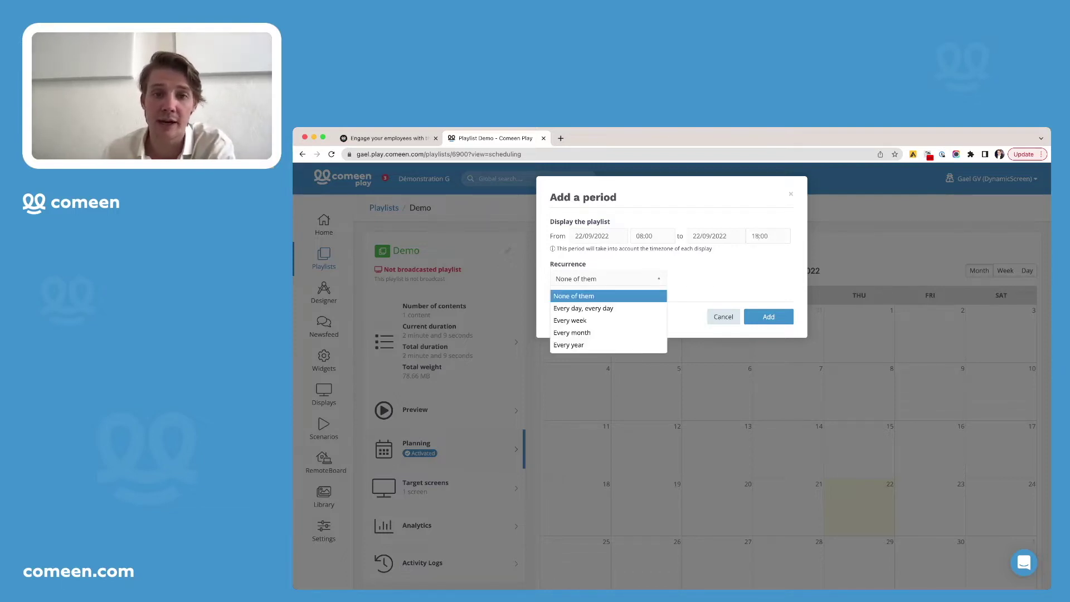
key("Down")
key("Down")
key("Return")
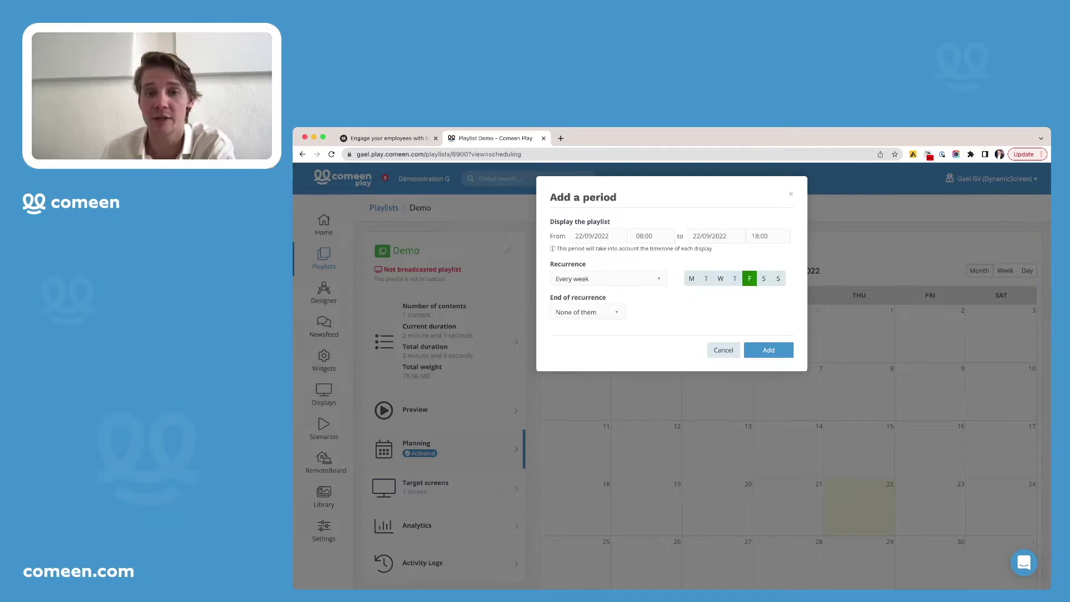
left_click(692, 278)
left_click(706, 279)
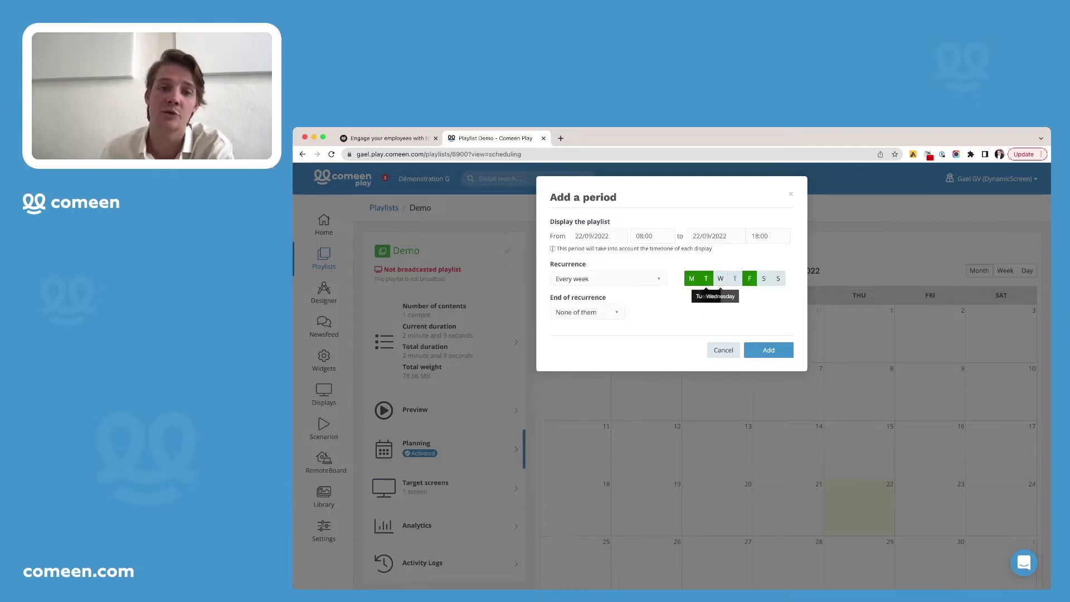
End the recurrence on a fixed date in November 2022 and add the period to the planning.
left_click(587, 312)
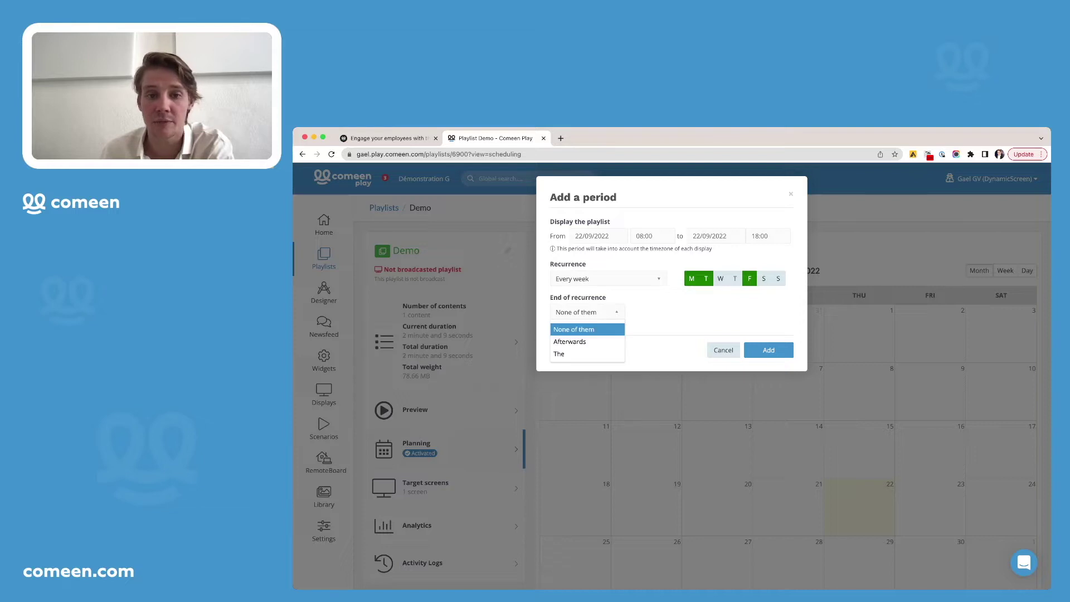
key("Return")
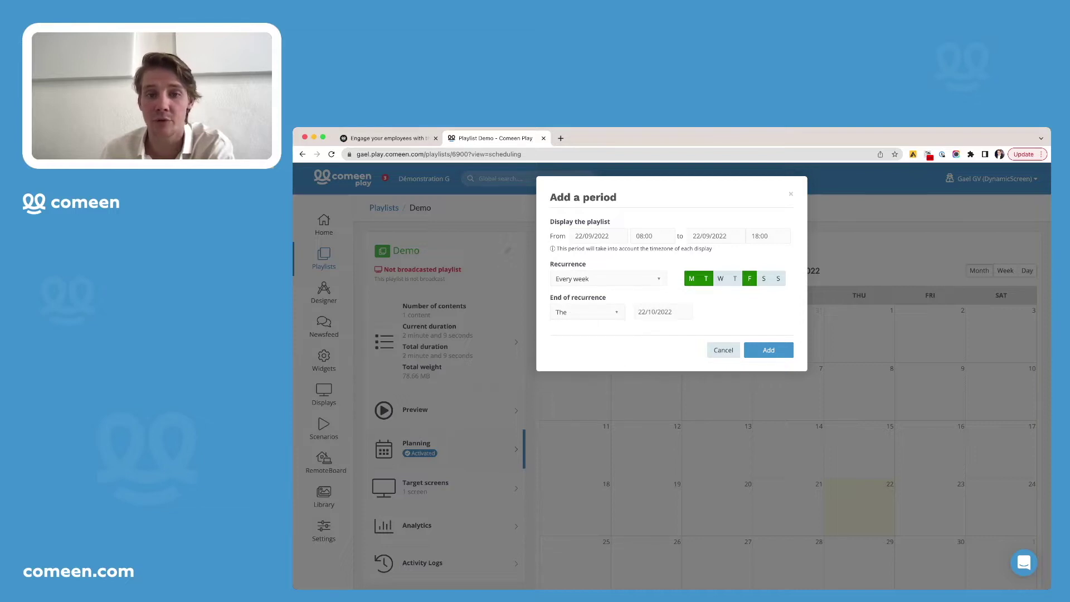
left_click(655, 312)
left_click(721, 331)
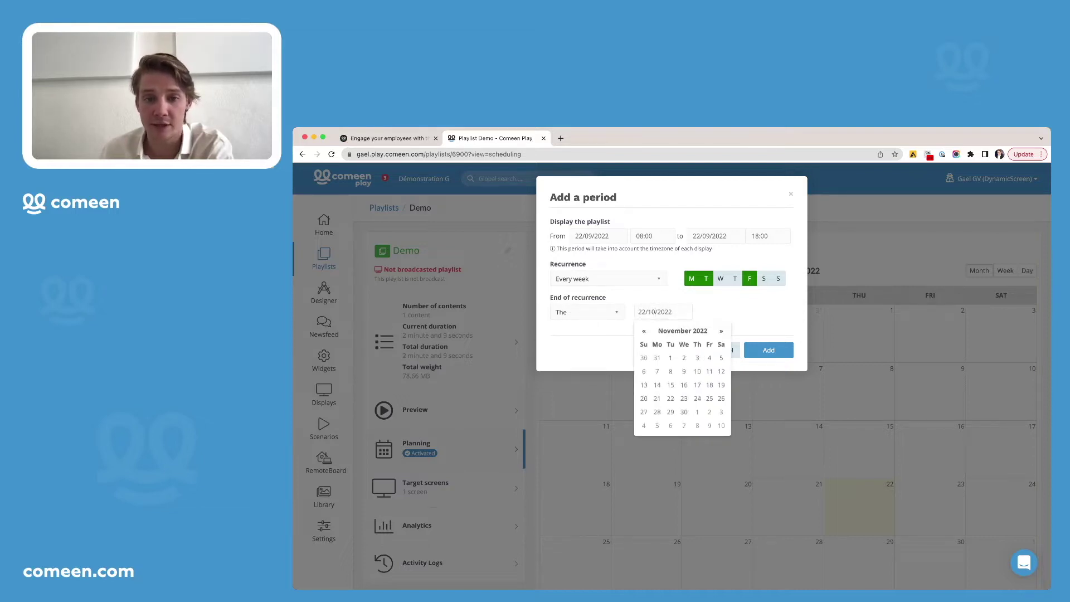
key("Down")
key("Down")
key("Down")
key("Right")
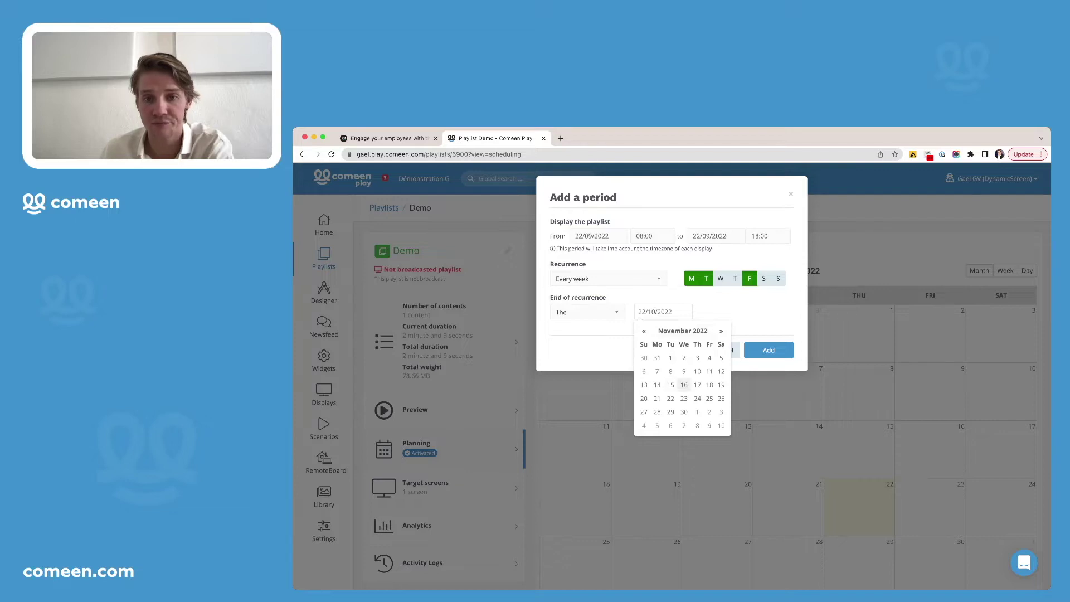
key("Down")
key("Left")
key("Left")
key("Right")
key("Return")
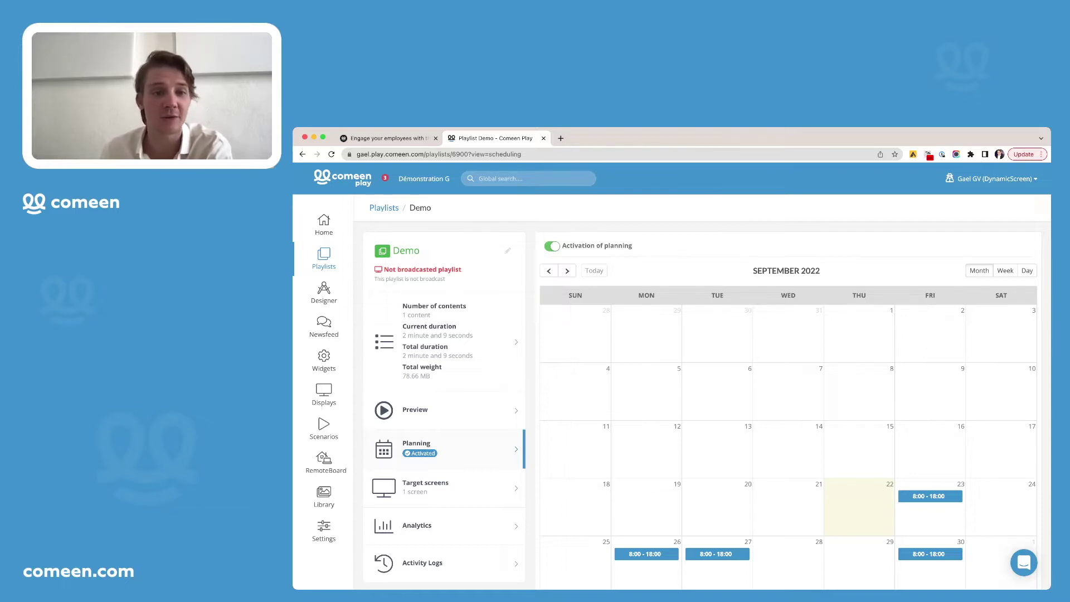
Preview the Demo playlist and pause the video playback.
left_click(444, 410)
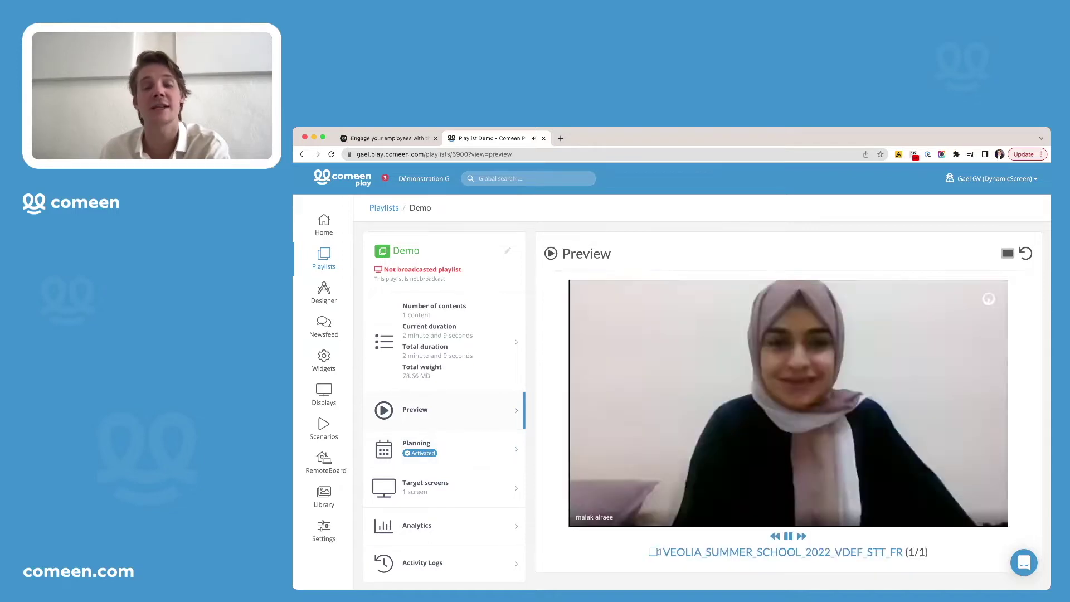
left_click(788, 536)
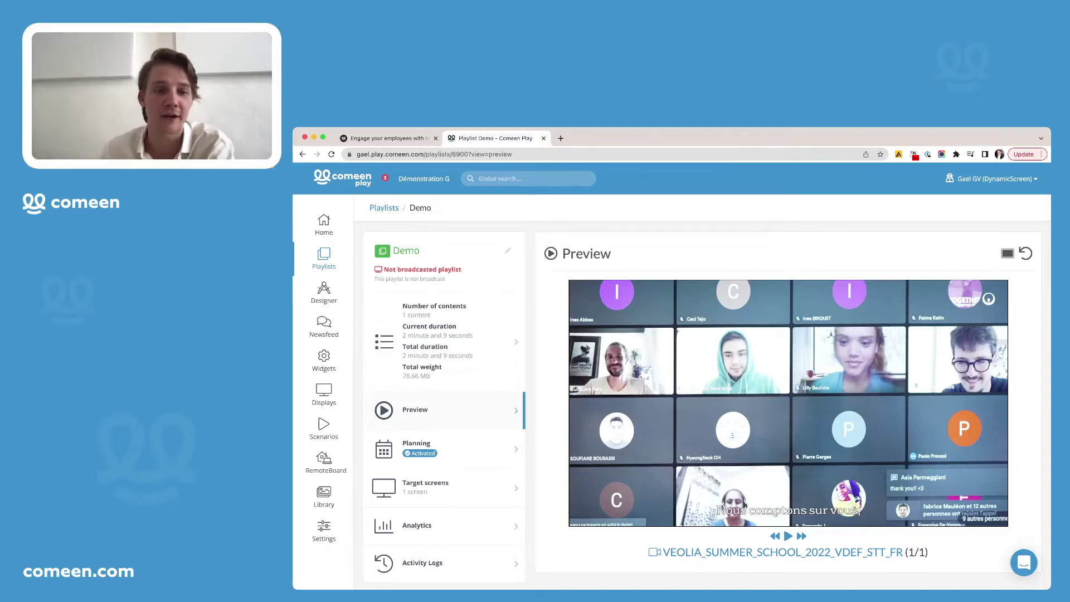
Create a new Designer template named "Demo template" at 1920 × 1080 px with access rights for Everyone.
scroll(702, 384, "down", 1)
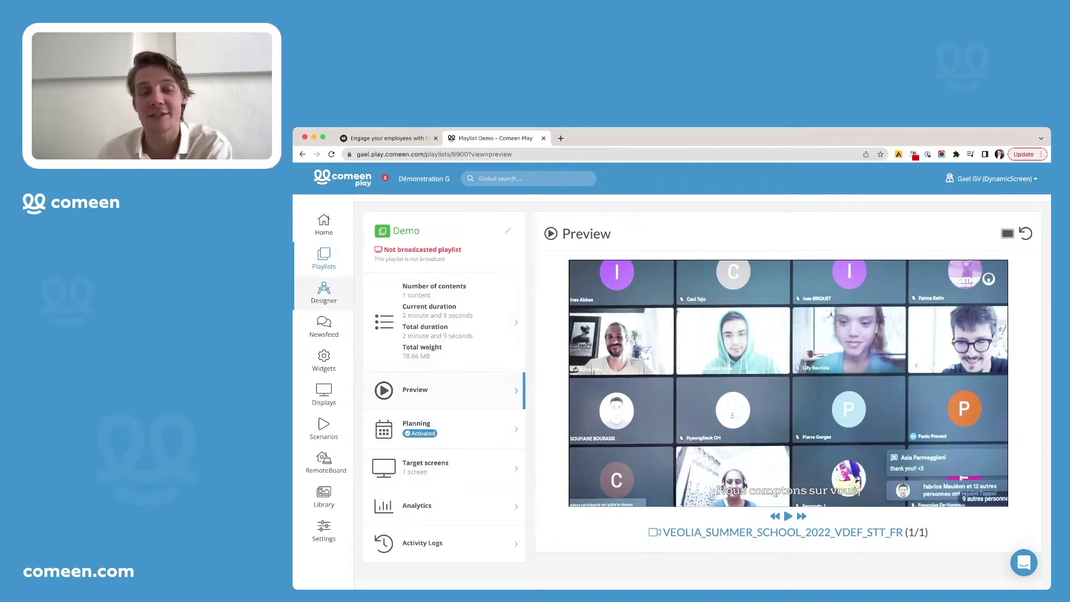
left_click(323, 292)
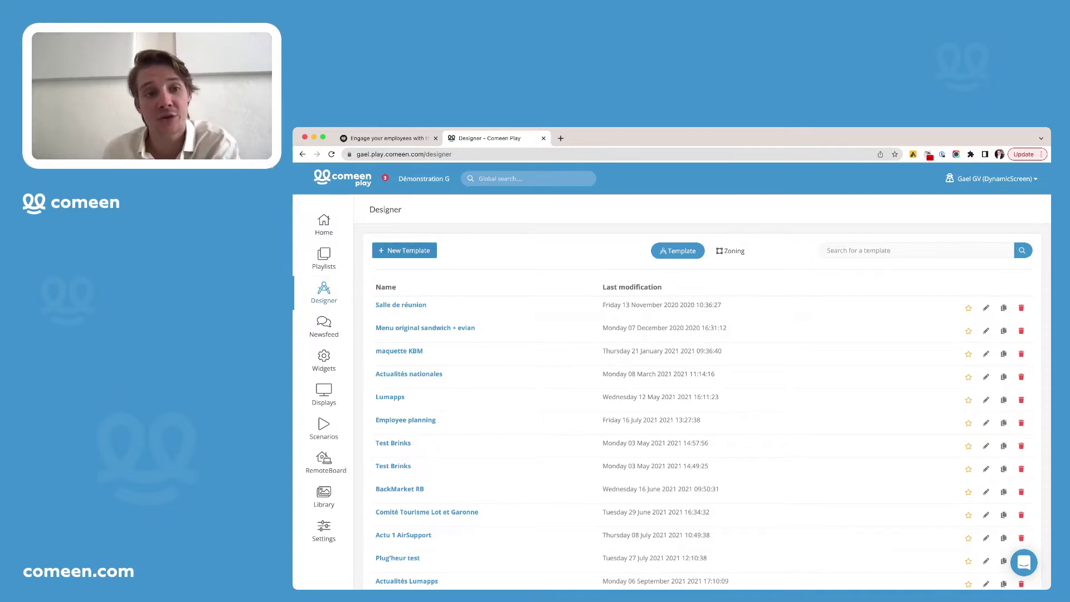
left_click(405, 250)
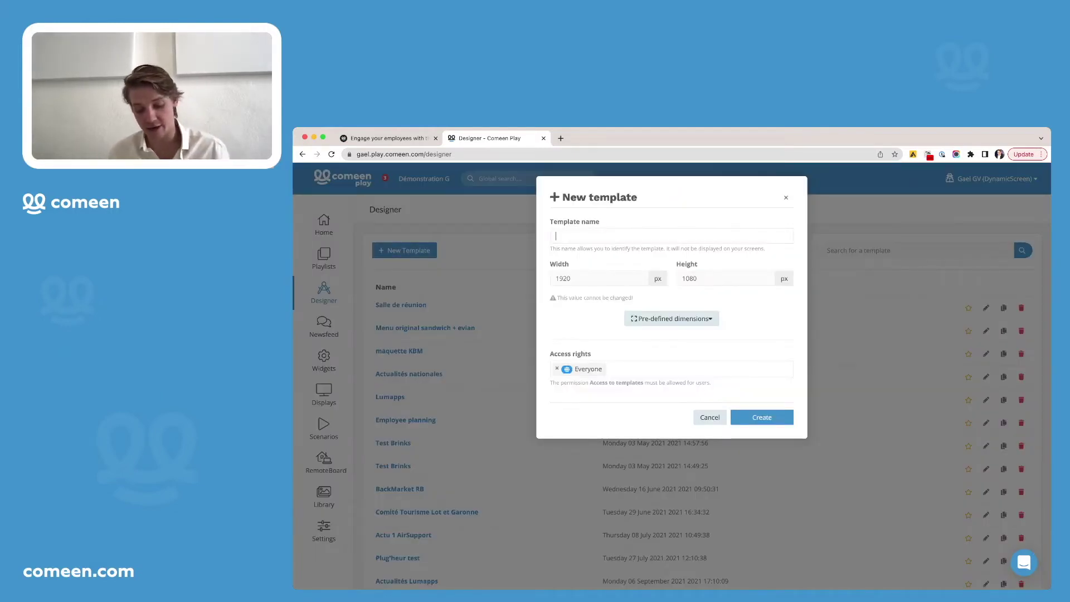
type("Demo")
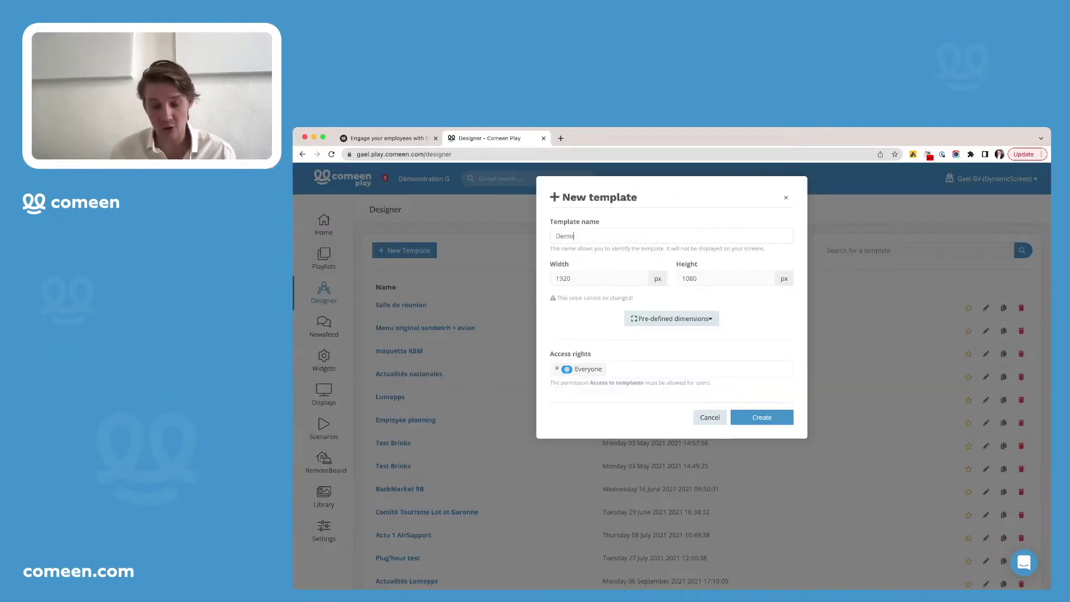
type(" template")
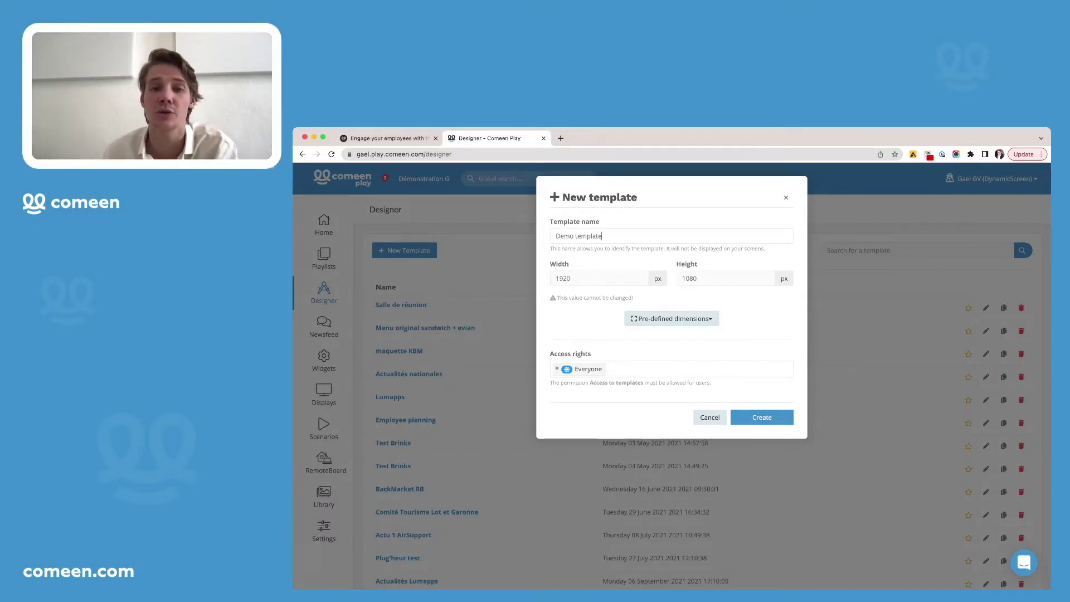
left_click(671, 369)
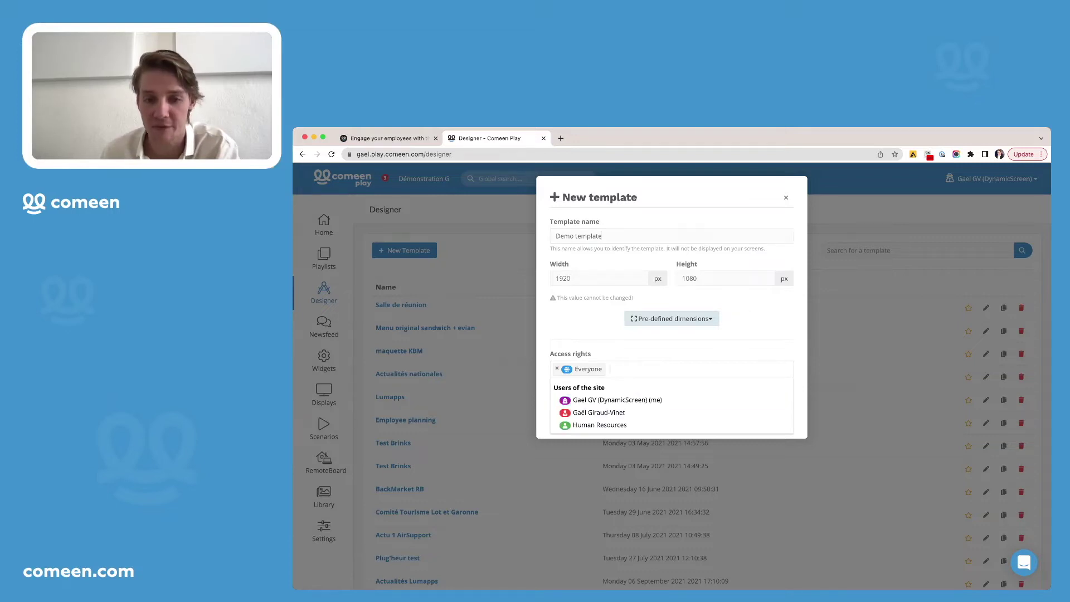
key("Escape")
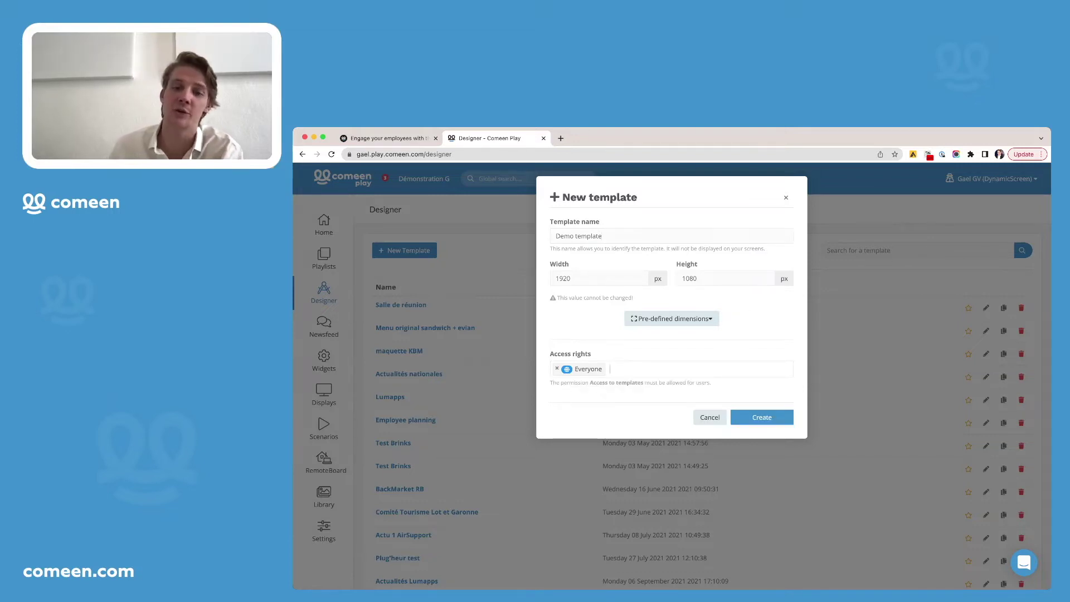
left_click(762, 417)
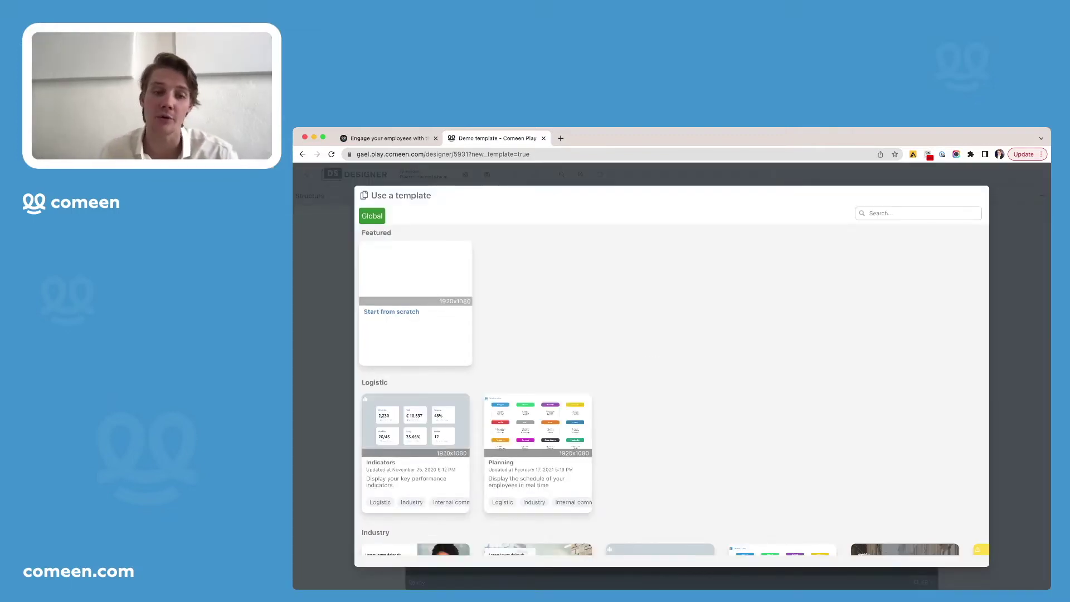
Browse the predefined templates and start the Demo template from scratch.
scroll(904, 390, "down", 5)
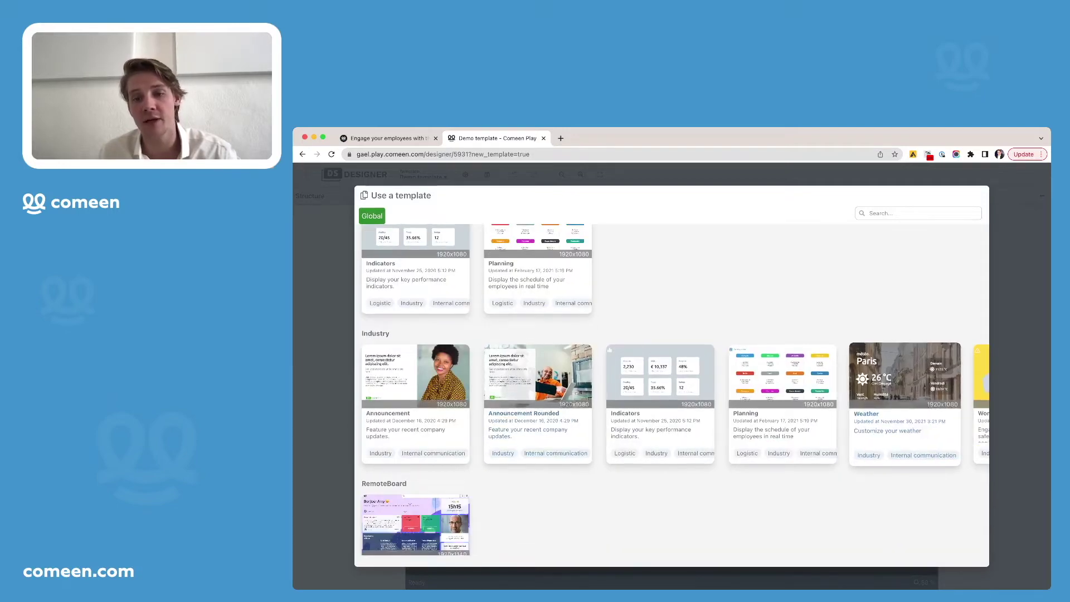
scroll(780, 490, "down", 4)
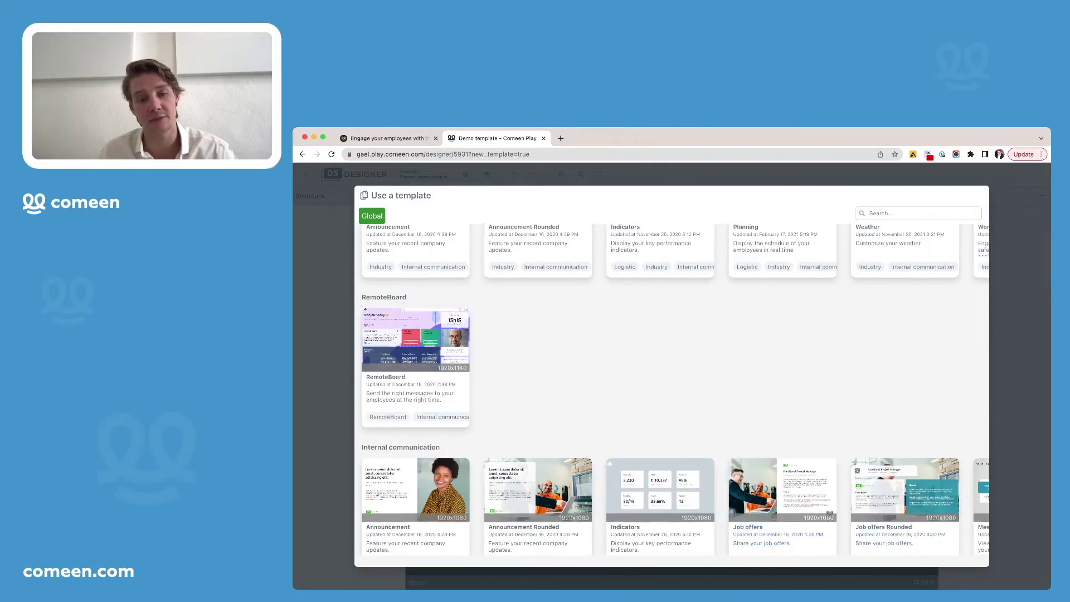
scroll(780, 490, "down", 1)
scroll(672, 390, "up", 10)
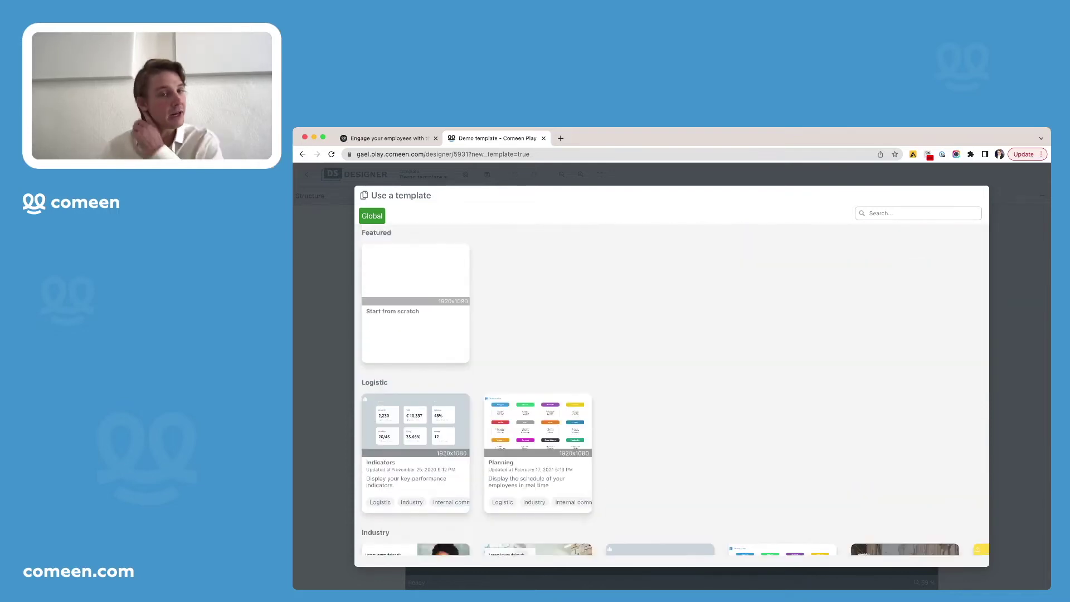
left_click(415, 304)
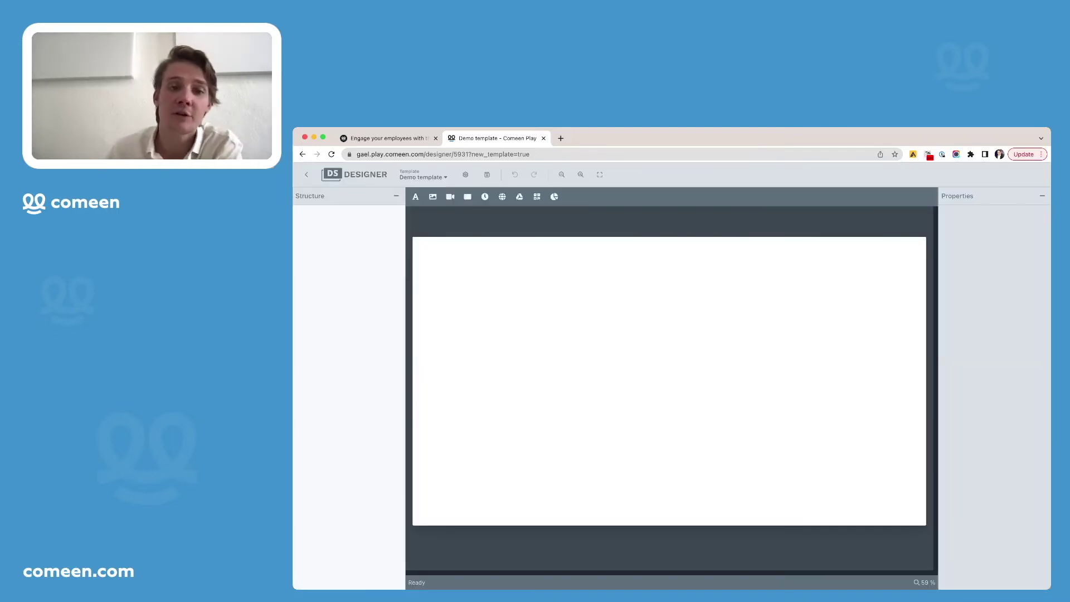
Add a text box in the upper-left part of the canvas and have its content come from a data source.
left_click(415, 196)
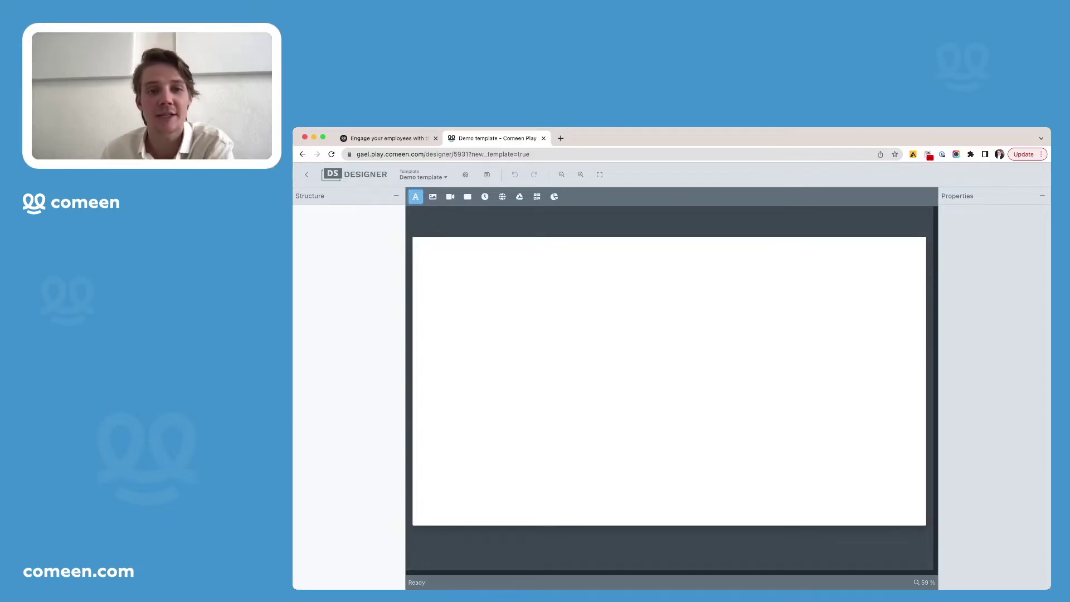
left_click_drag(421, 242, 576, 353)
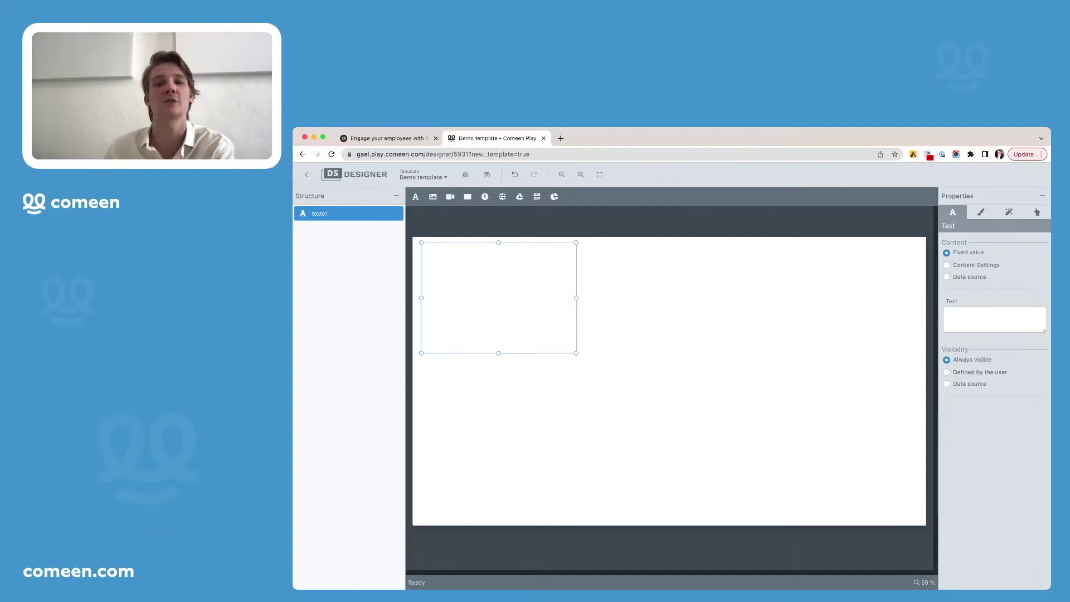
left_click(946, 277)
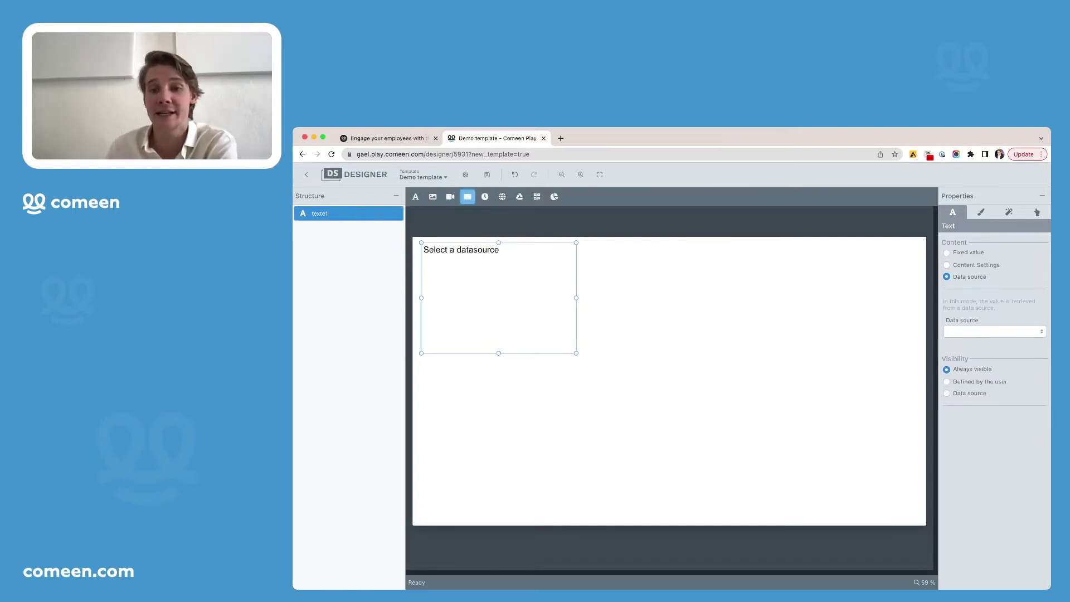
Place a date and time element of about 341 × 284 px in the canvas's upper-right corner, view its appearance settings and leave the Designer.
left_click_drag(826, 243, 917, 319)
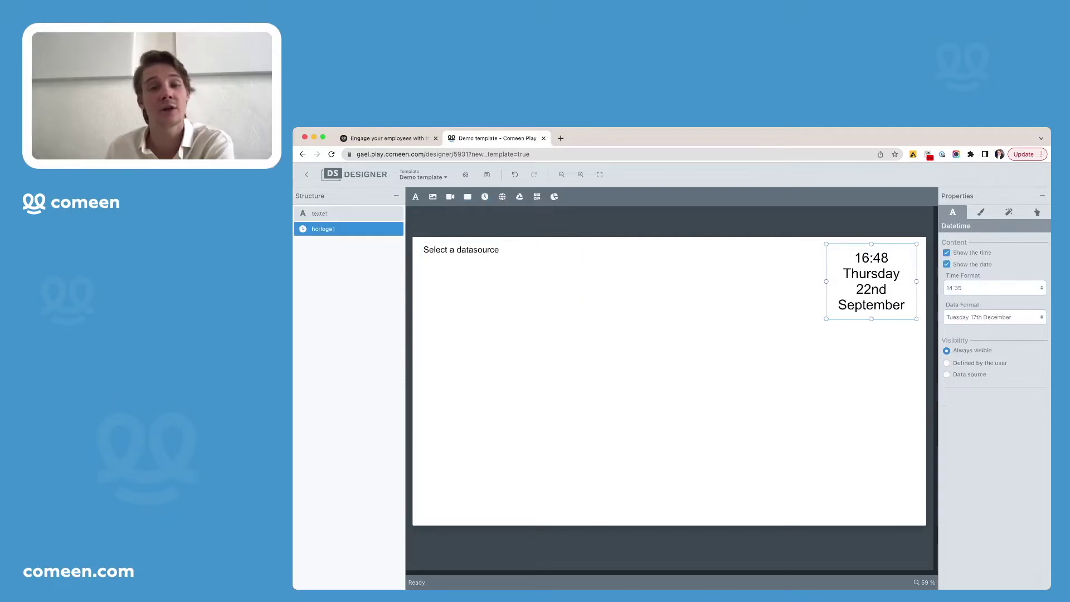
left_click(980, 212)
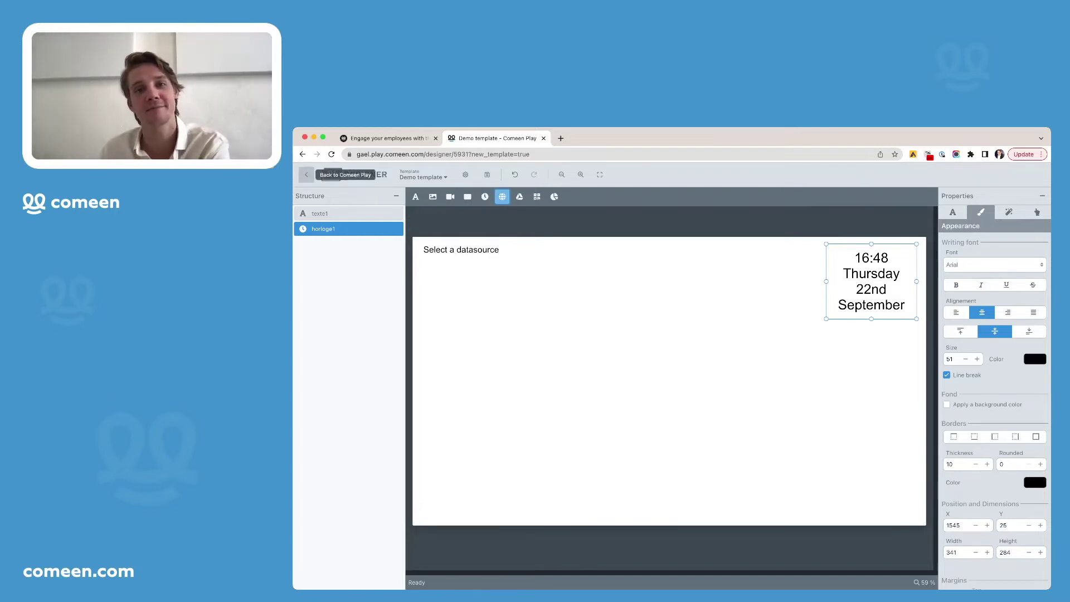
left_click(306, 174)
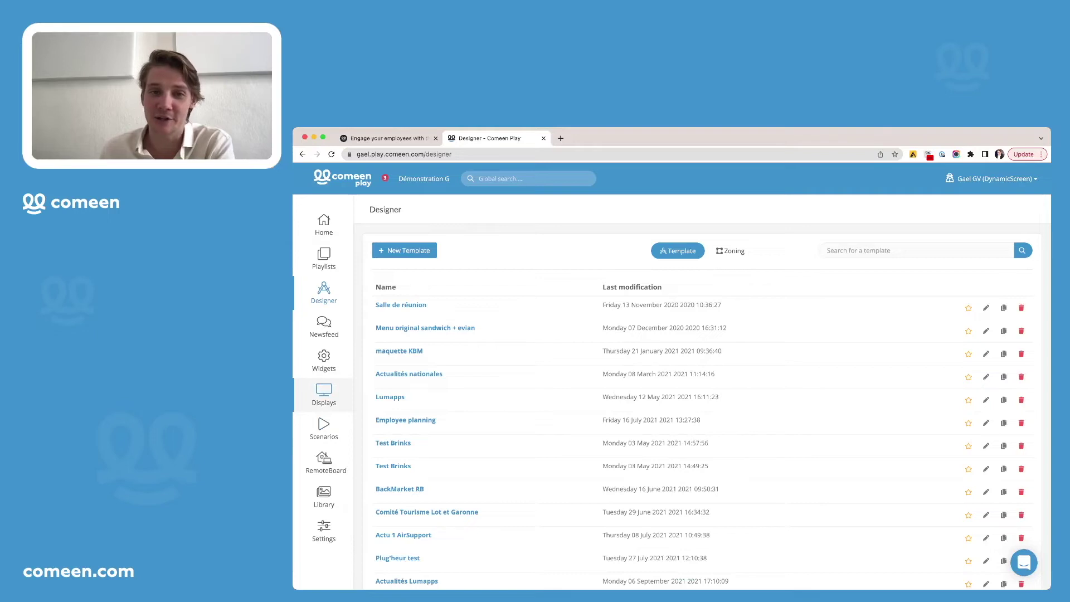
Show the list of displays and look at the support chat with its knowledge base search.
left_click(323, 395)
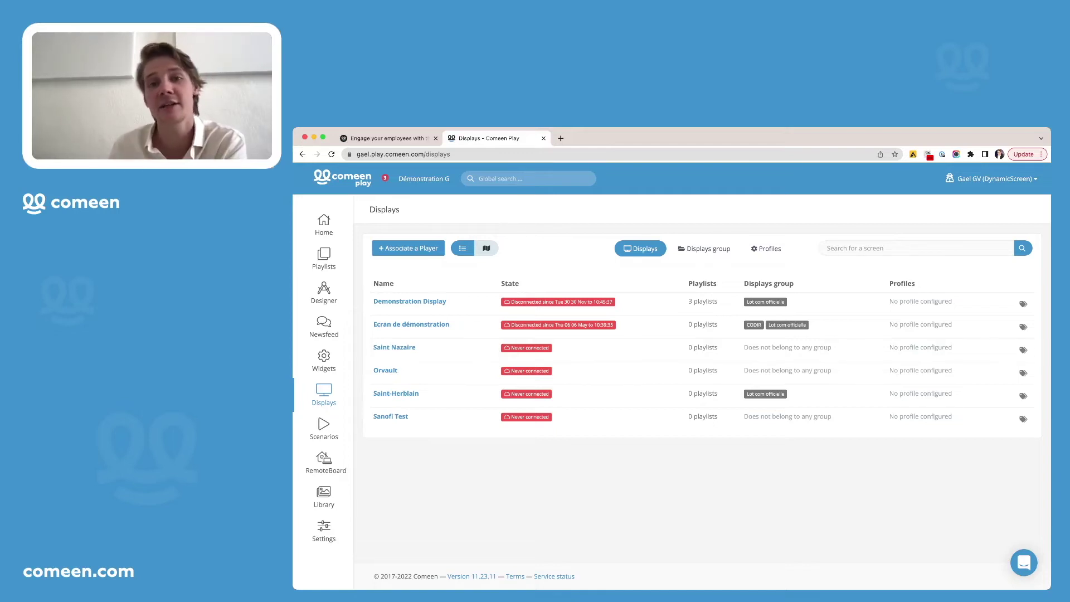
left_click(1024, 562)
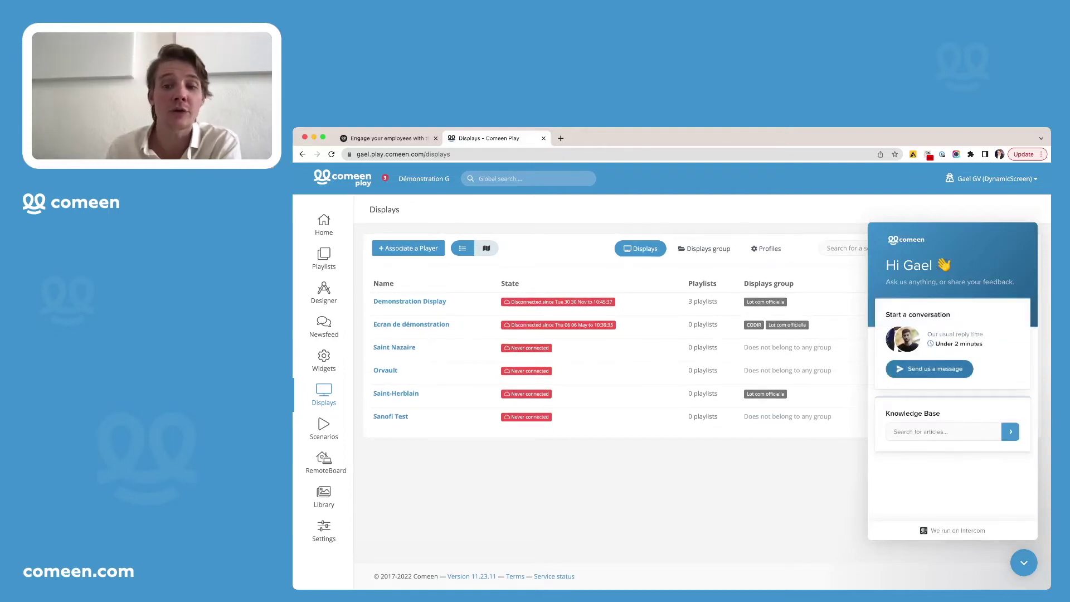
left_click(941, 432)
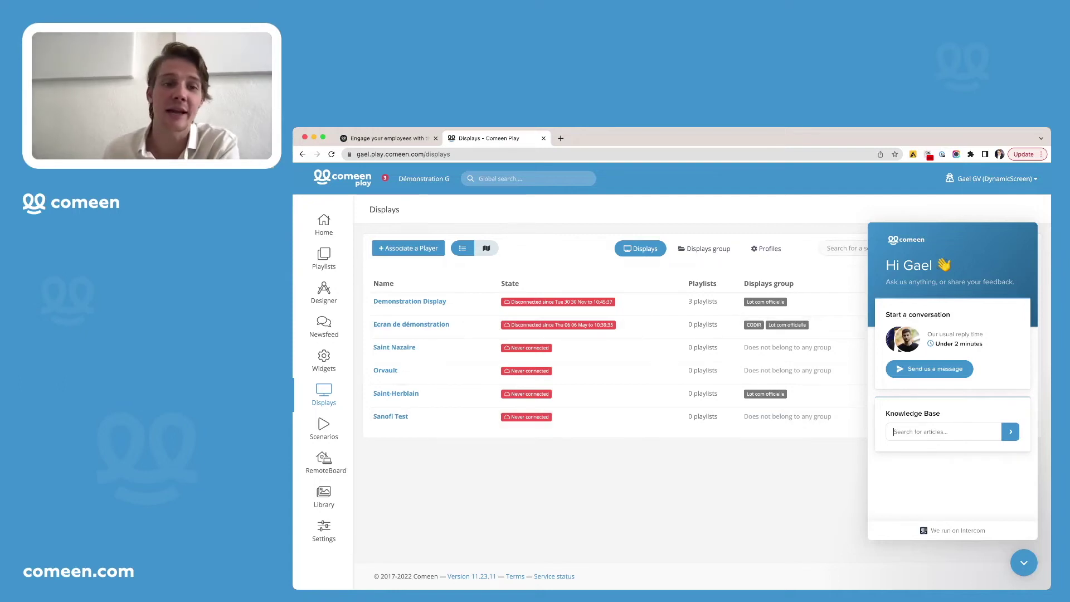
left_click(1024, 562)
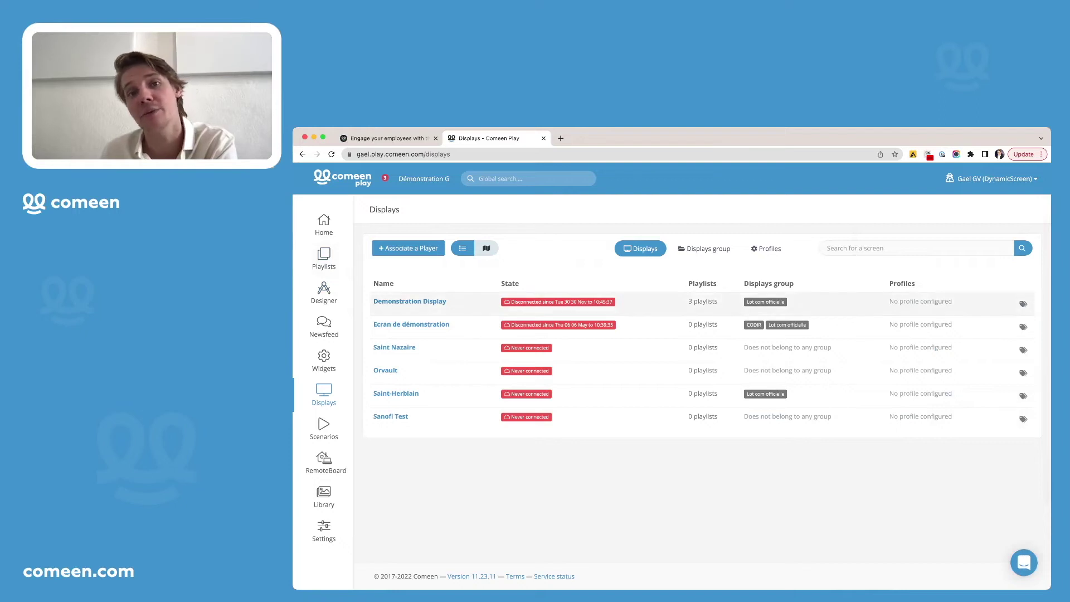
Open the Demonstration Display and review its address, properties, hardware and screen status sections.
key("super+r")
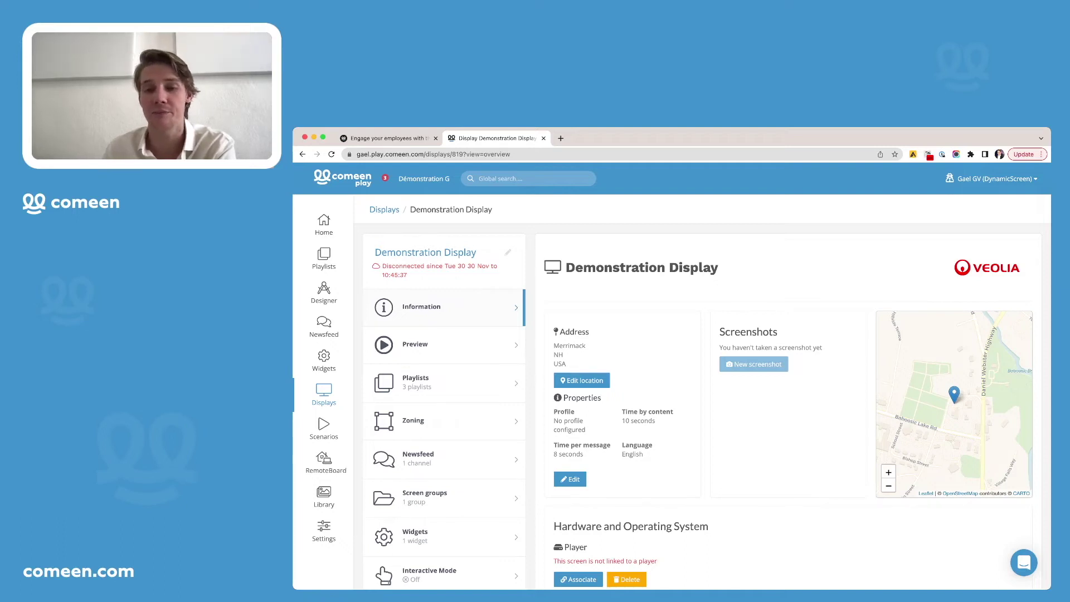
scroll(702, 390, "down", 1)
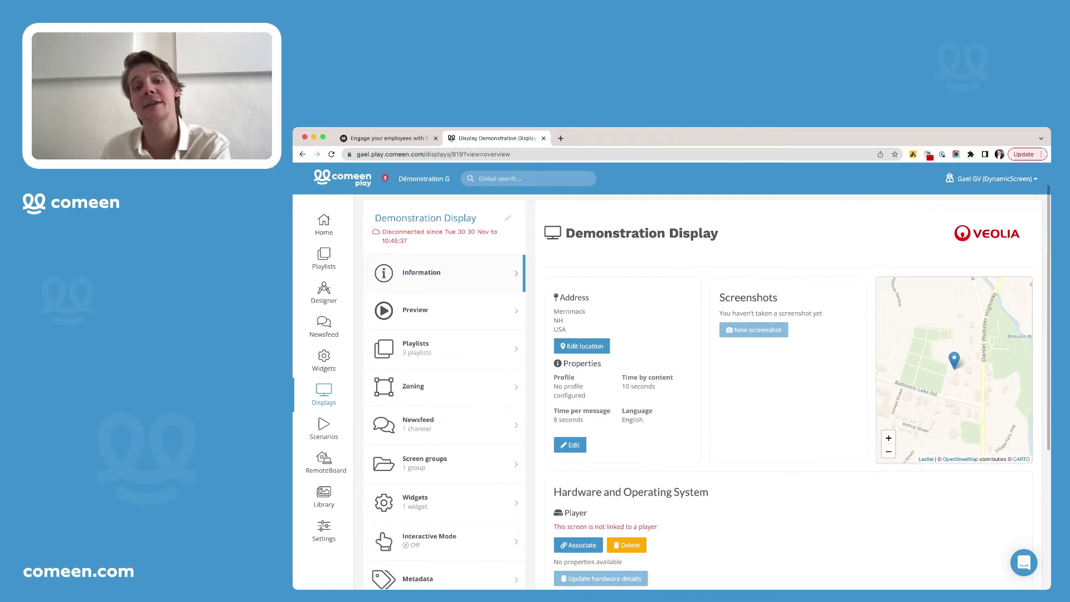
scroll(702, 390, "down", 1)
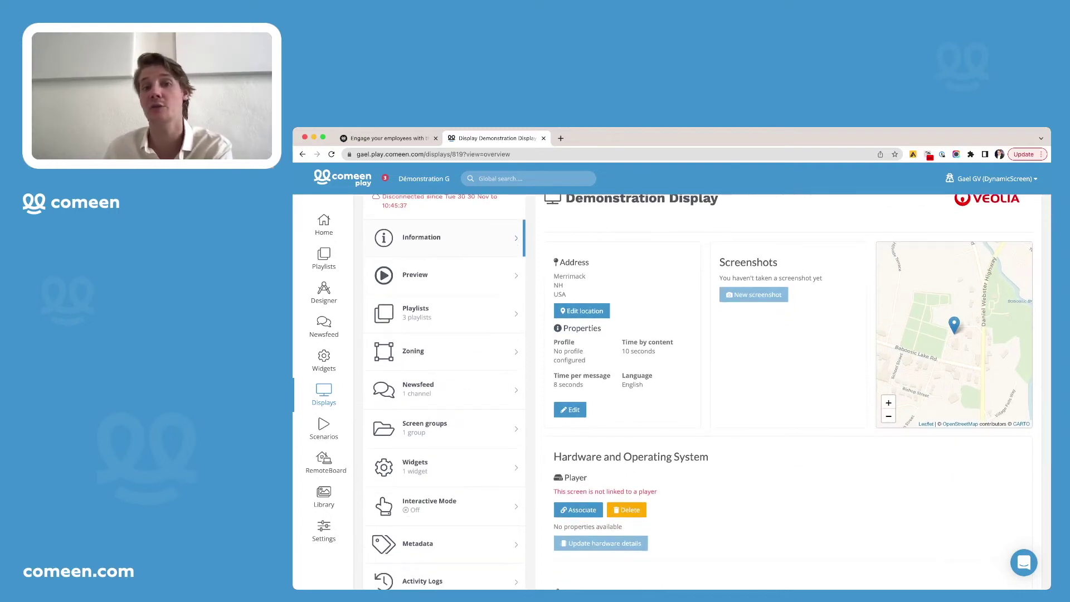
scroll(702, 390, "down", 5)
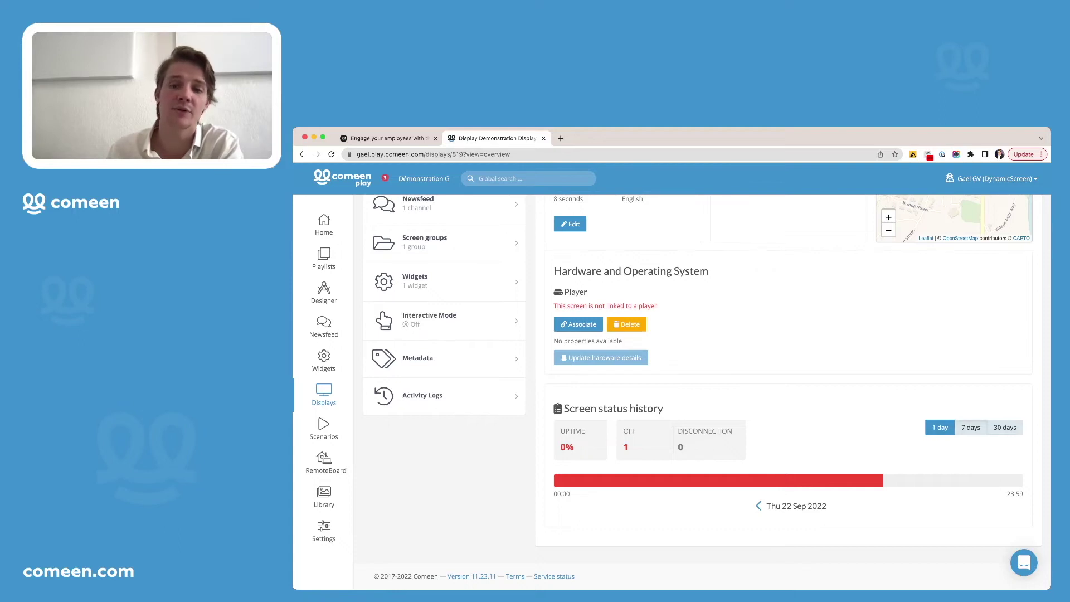
View the display's screen status history over 30 days.
left_click(971, 427)
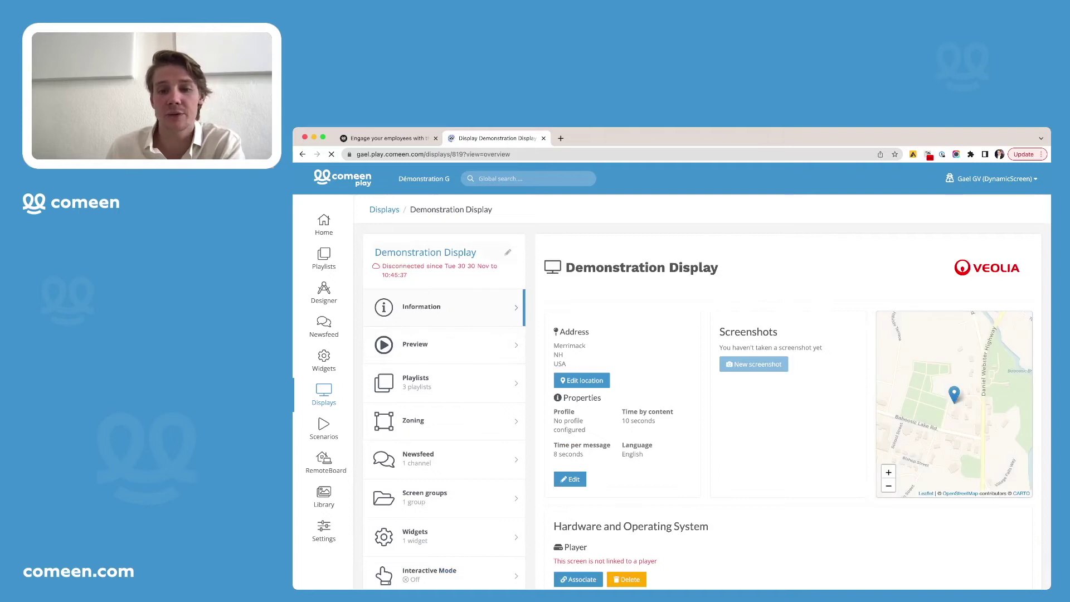
scroll(671, 390, "down", 5)
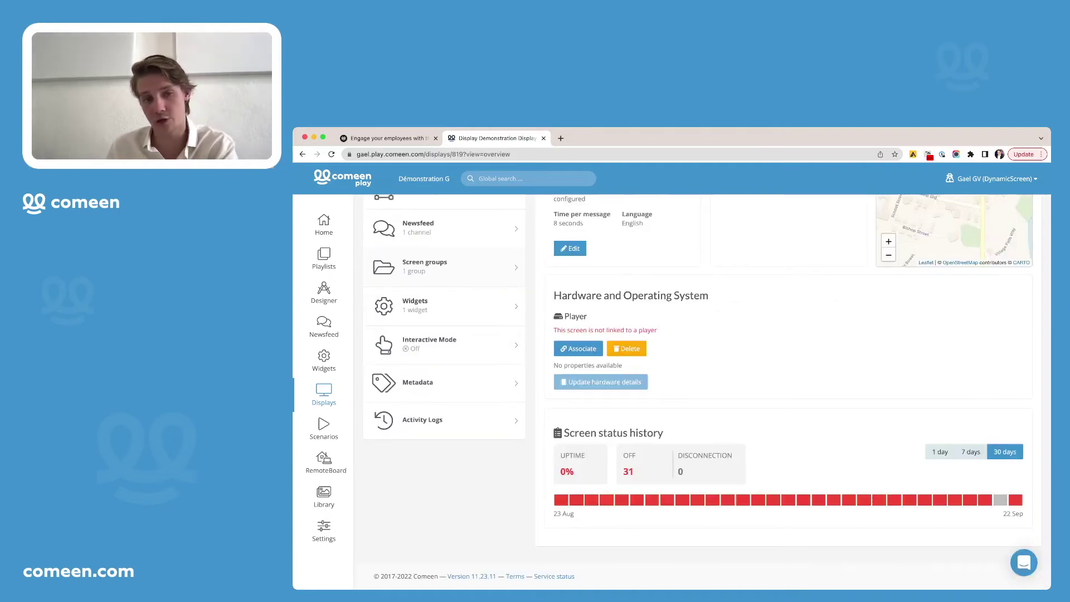
scroll(671, 390, "up", 2)
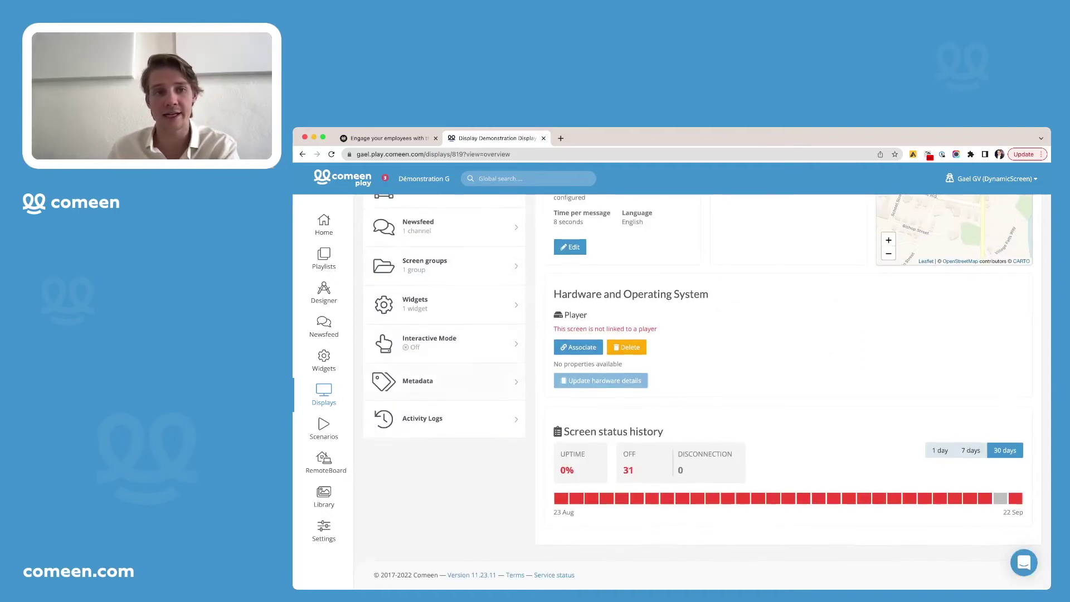
scroll(671, 390, "up", 5)
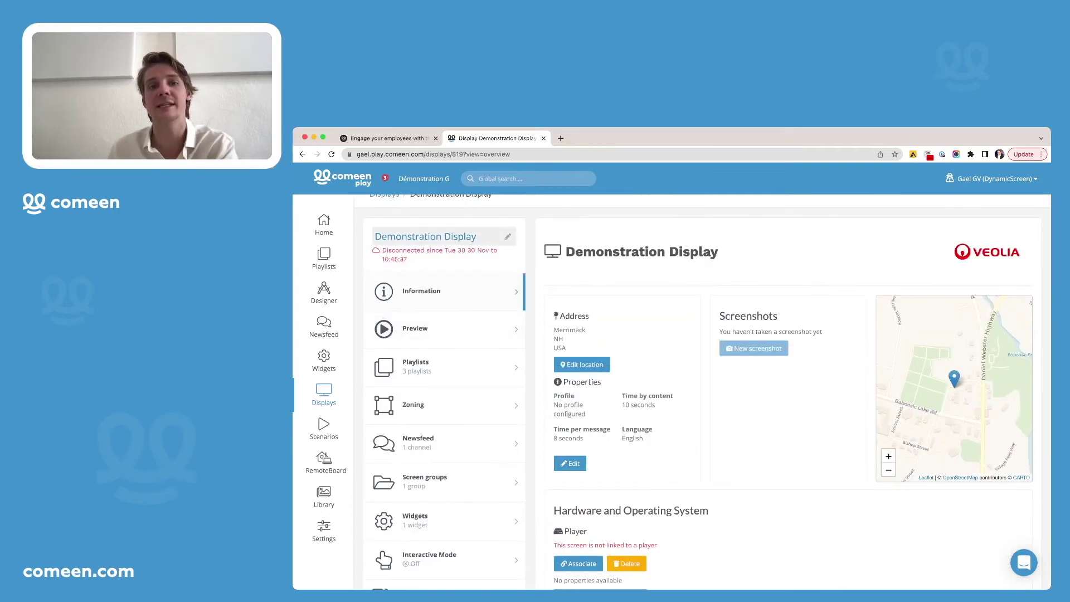
Review the Demonstration Display's editable settings down to the access rights choices, and close them without saving.
left_click(508, 237)
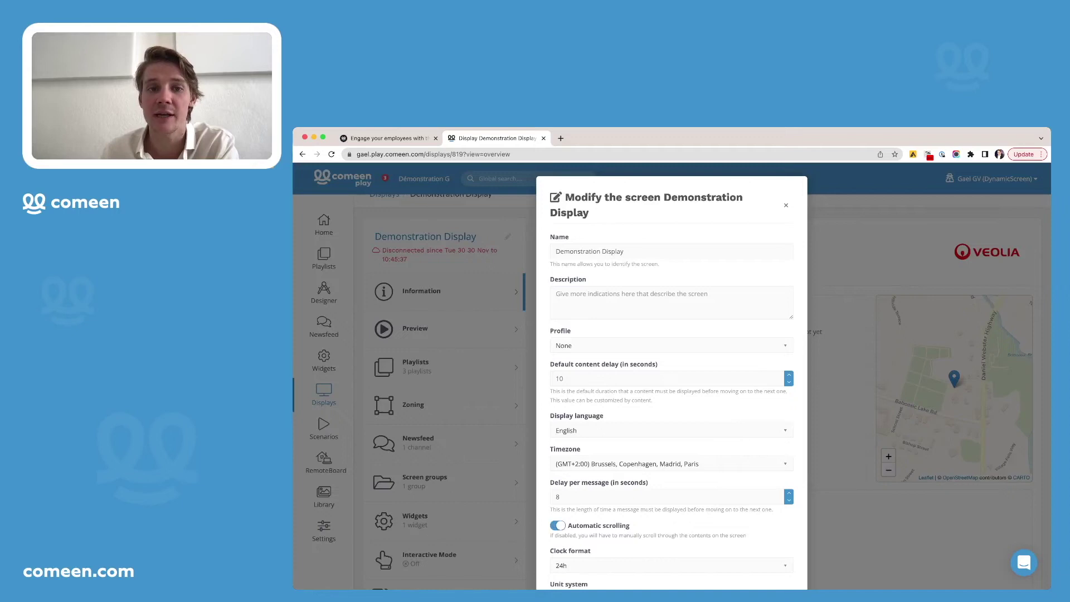
scroll(672, 379, "down", 2)
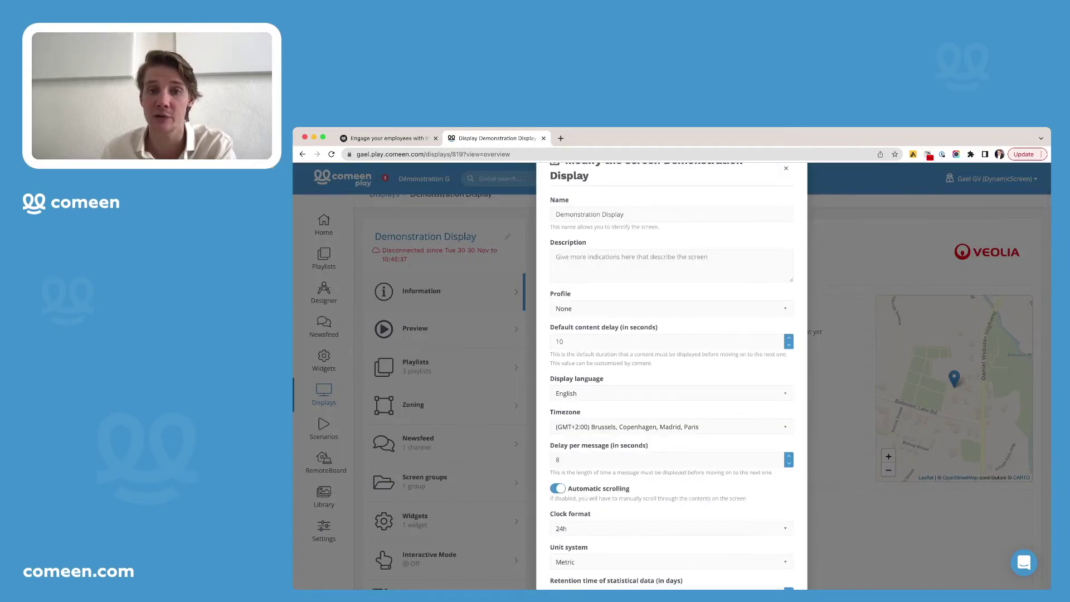
scroll(672, 379, "down", 1)
scroll(671, 379, "down", 6)
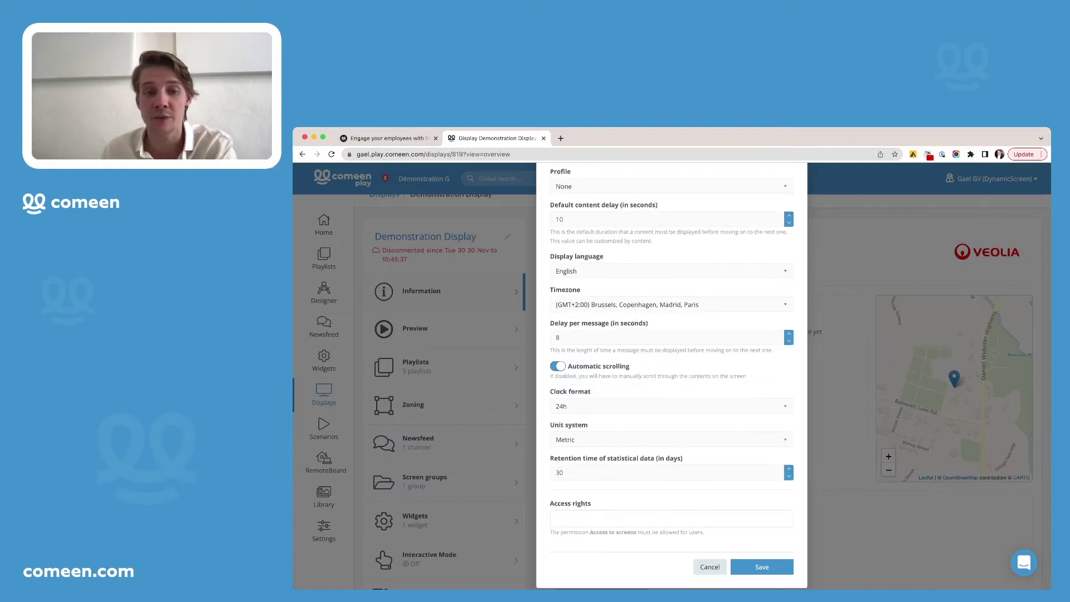
scroll(672, 379, "down", 1)
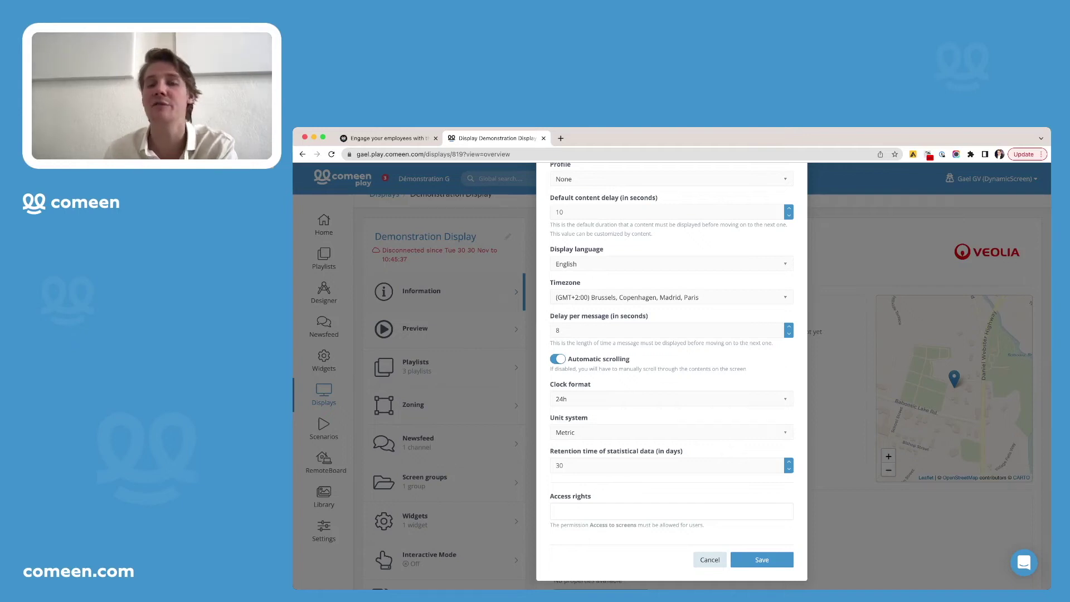
left_click(671, 511)
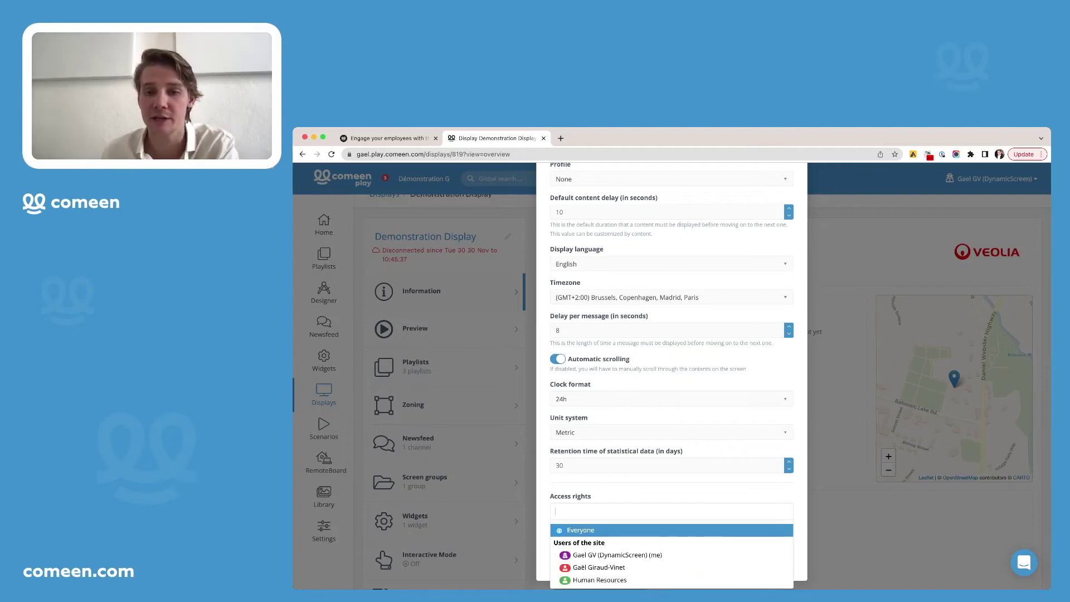
scroll(671, 512, "up", 1)
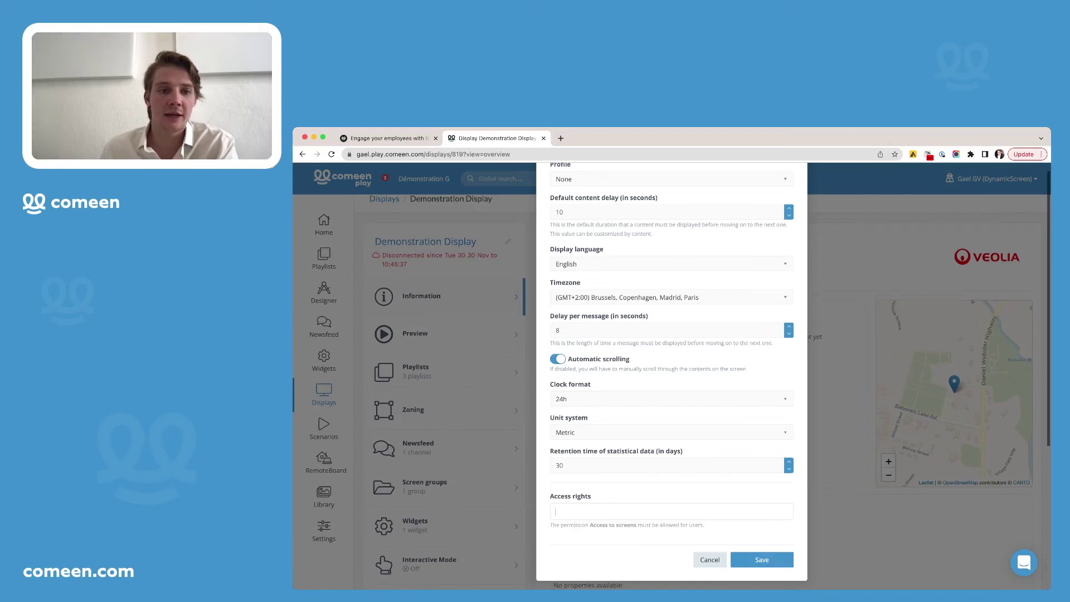
key("Escape")
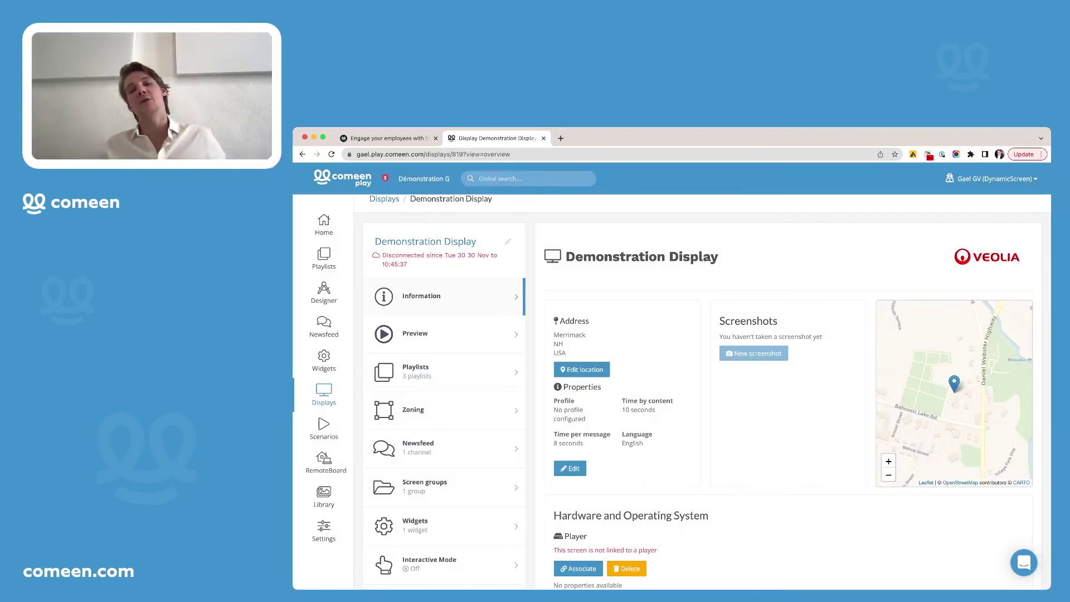
View the Demonstration Display's preview and its assigned playlists, zoning, newsfeed, widgets and screen groups.
left_click(444, 333)
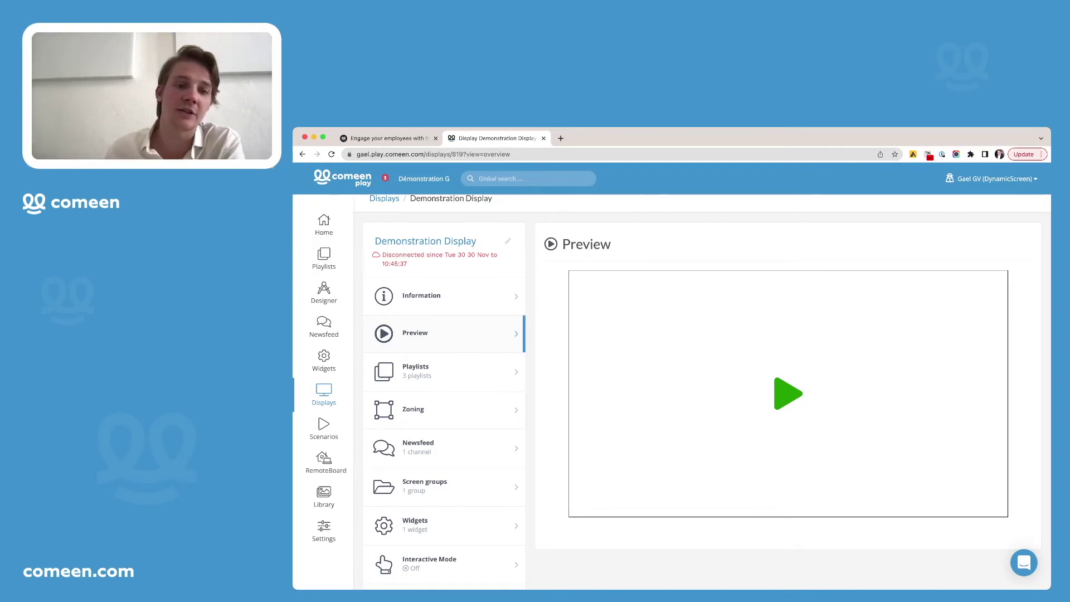
left_click(444, 372)
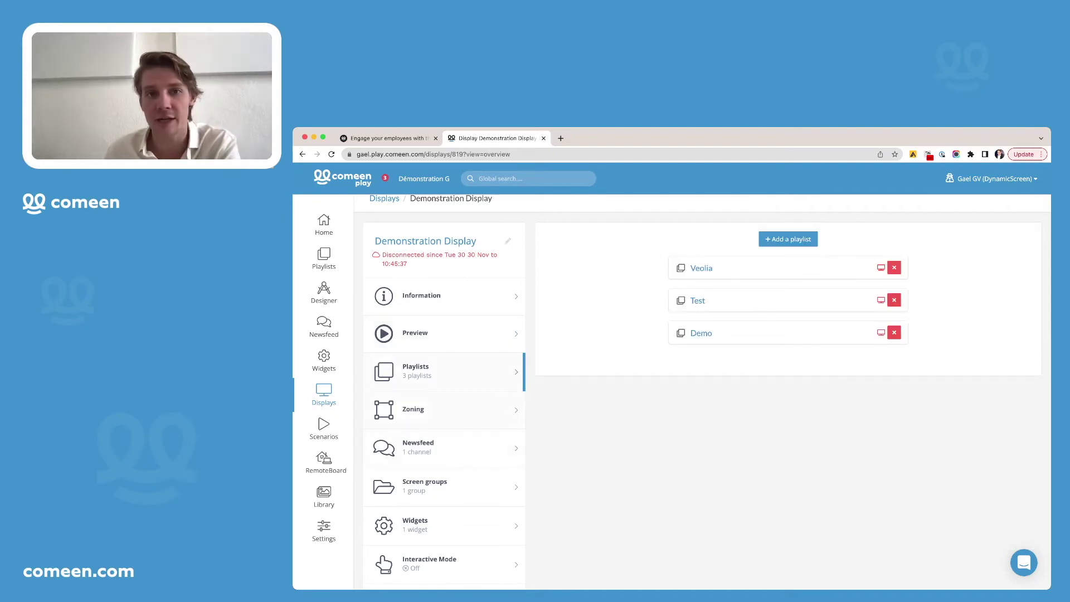
left_click(444, 409)
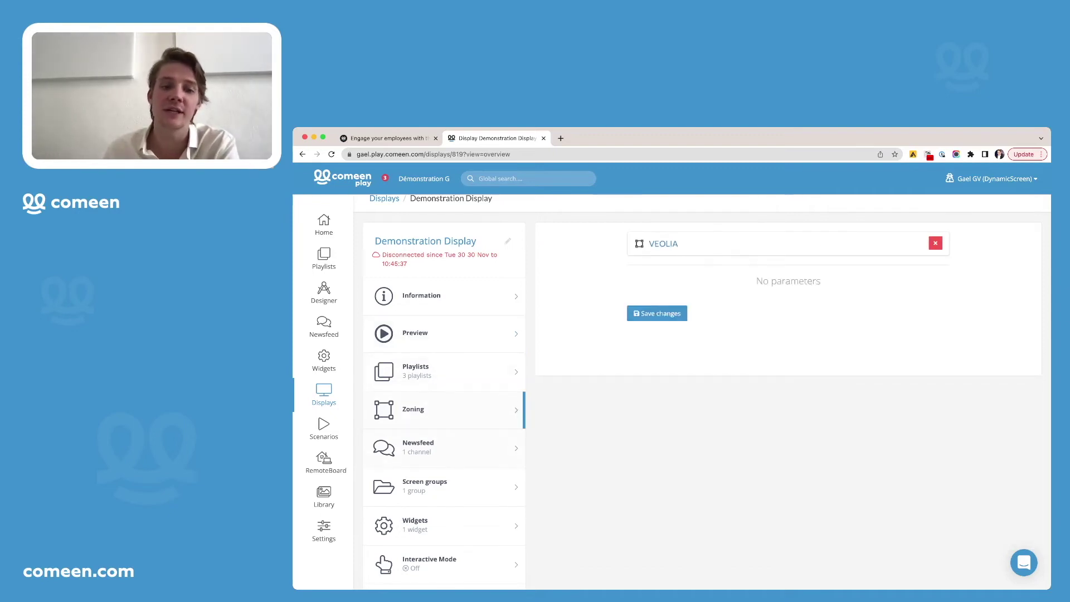
left_click(443, 448)
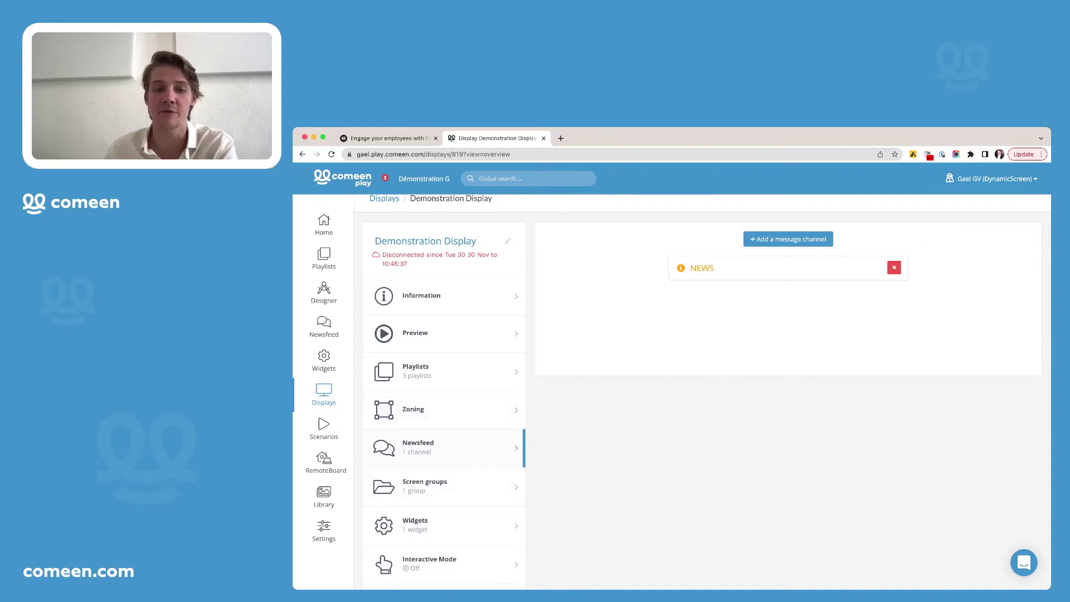
double_click(440, 526)
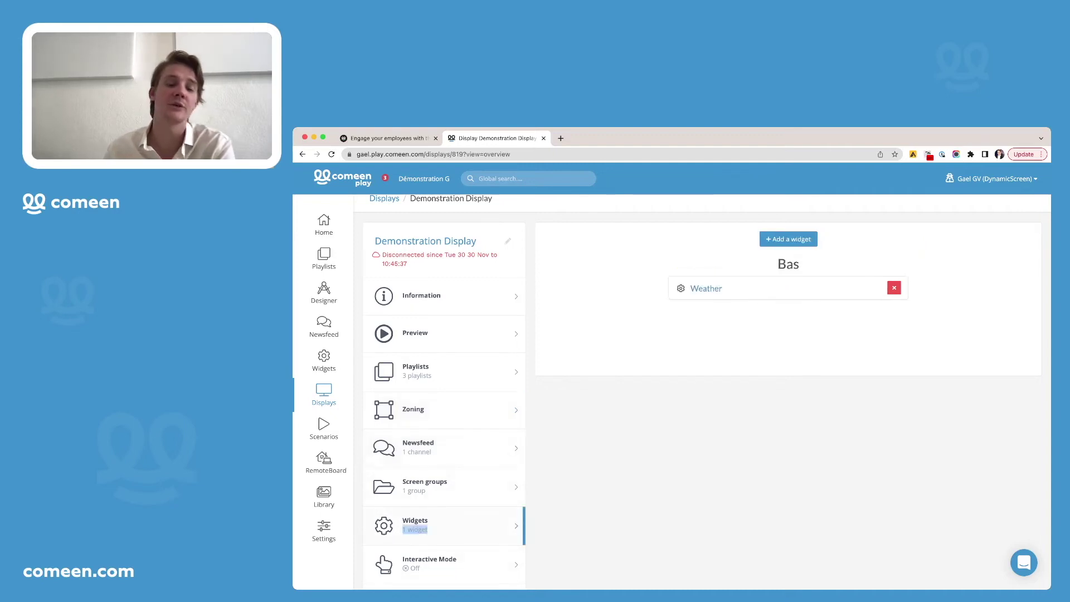
left_click(444, 487)
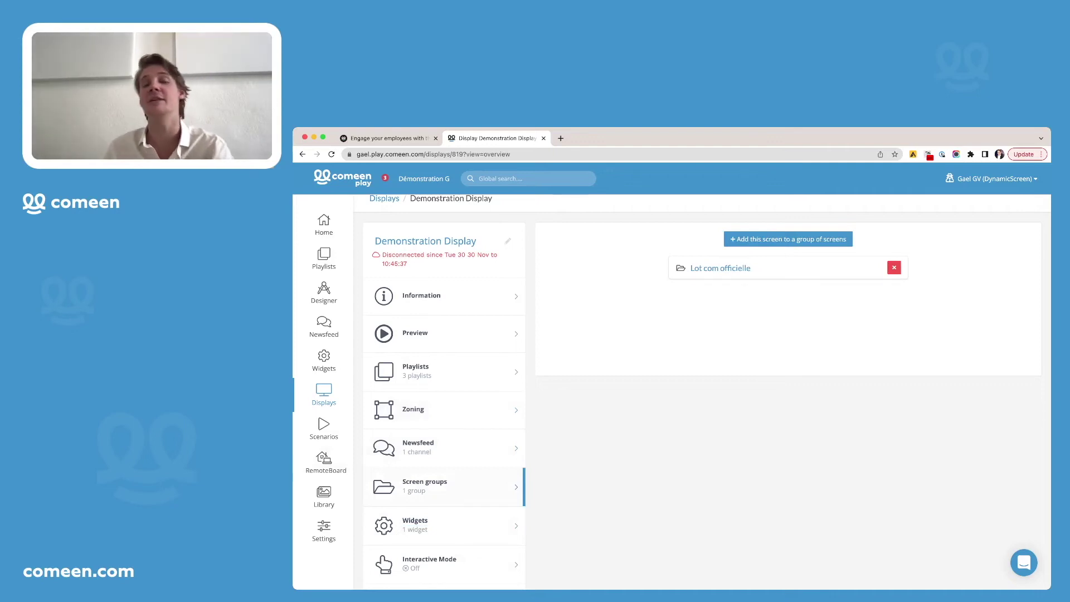
Examine the display's Interactive Mode configuration, including the interaction bubble, kiosk content, categories and background image.
scroll(612, 362, "down", 3)
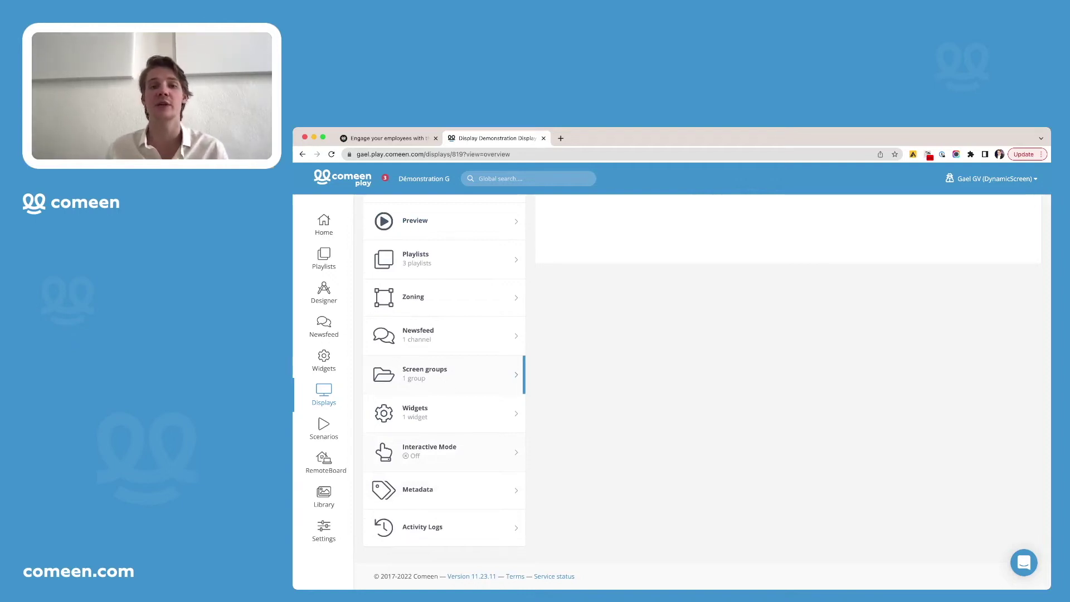
left_click(444, 452)
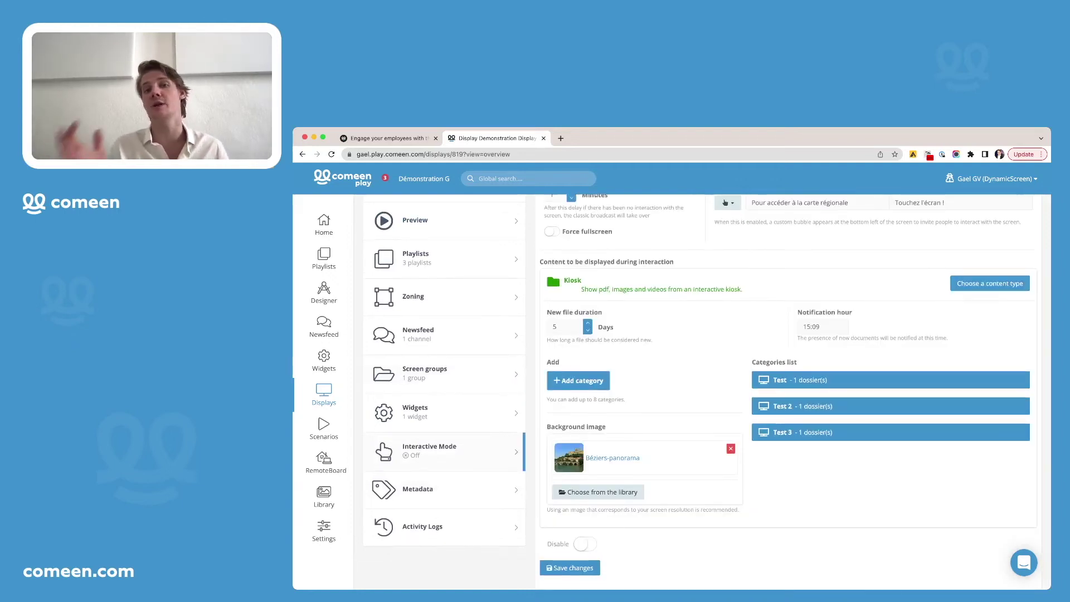
scroll(787, 390, "down", 2)
scroll(668, 390, "up", 3)
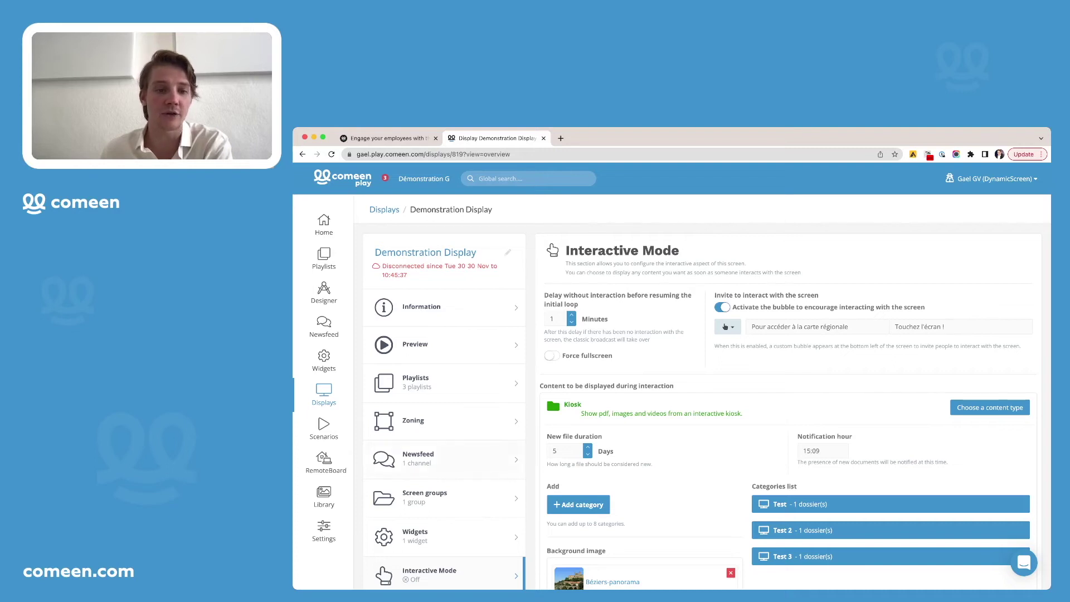
scroll(702, 376, "down", 1)
scroll(702, 376, "down", 5)
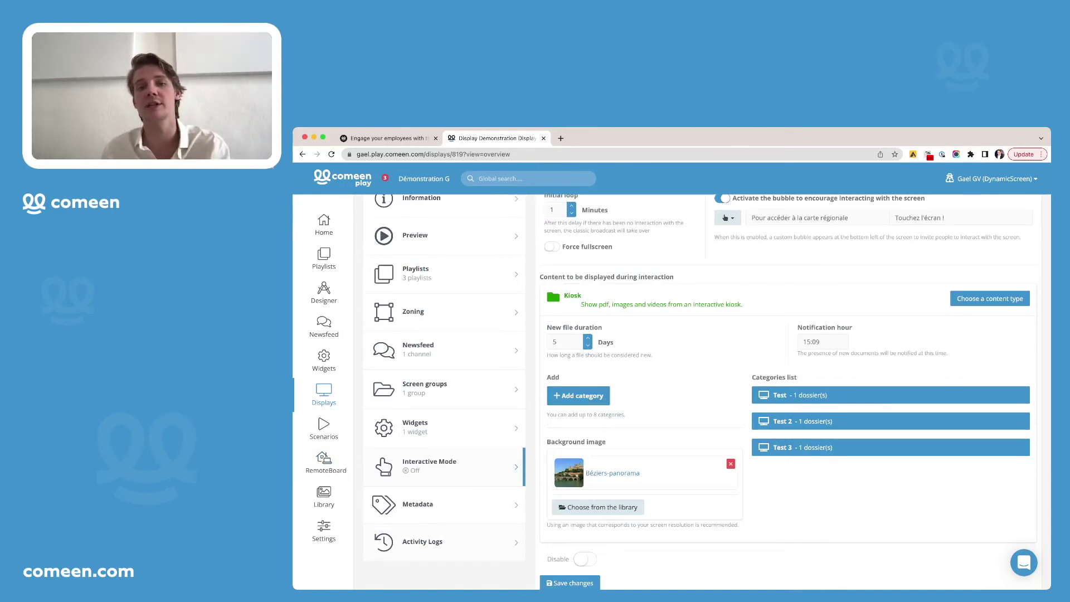
View the Demonstration Display's activity logs.
left_click(444, 542)
scroll(702, 392, "up", 5)
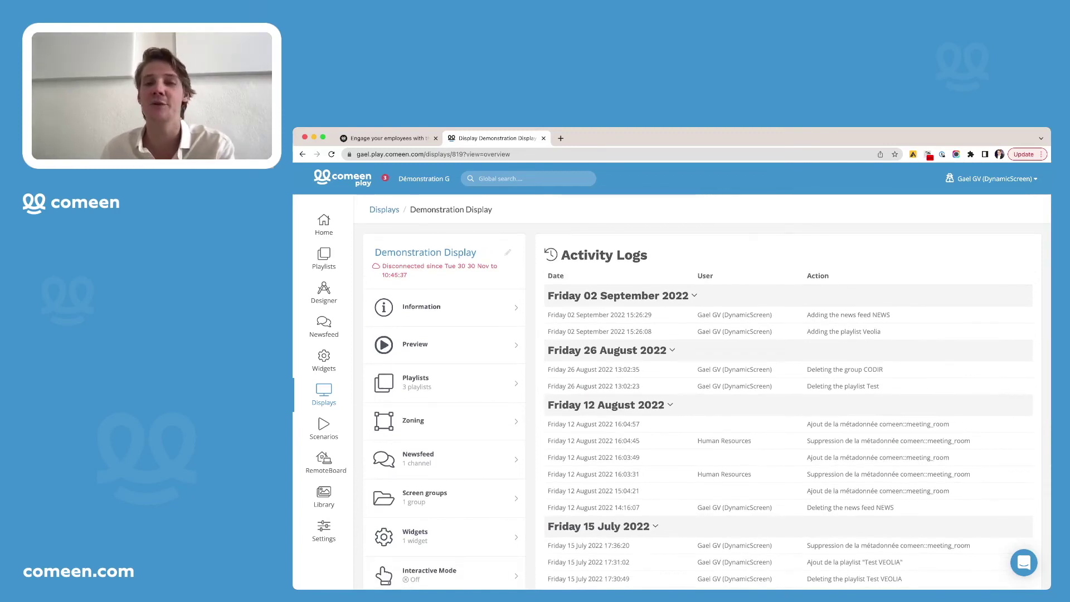
scroll(710, 390, "down", 2)
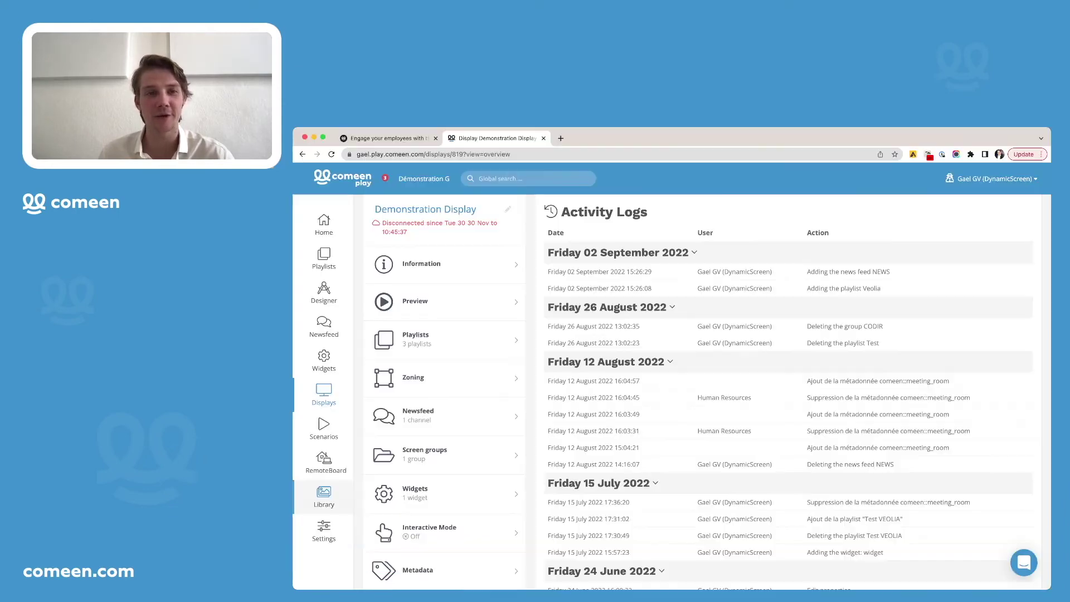
Create a library folder named Demo Comeen Play with access rights for Everyone, and open it at its file upload option.
left_click(324, 496)
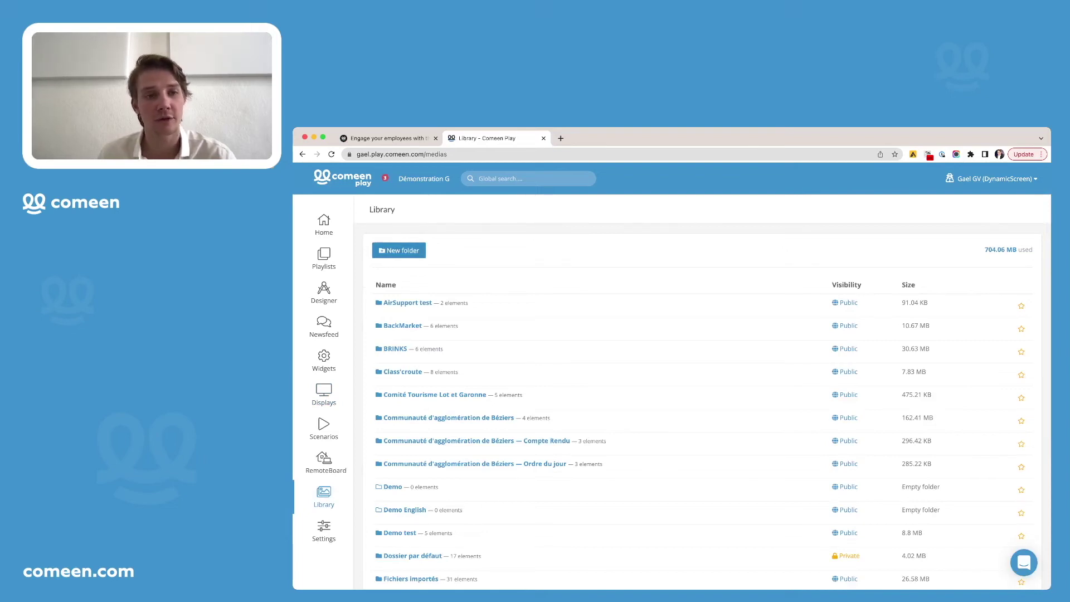
left_click(399, 250)
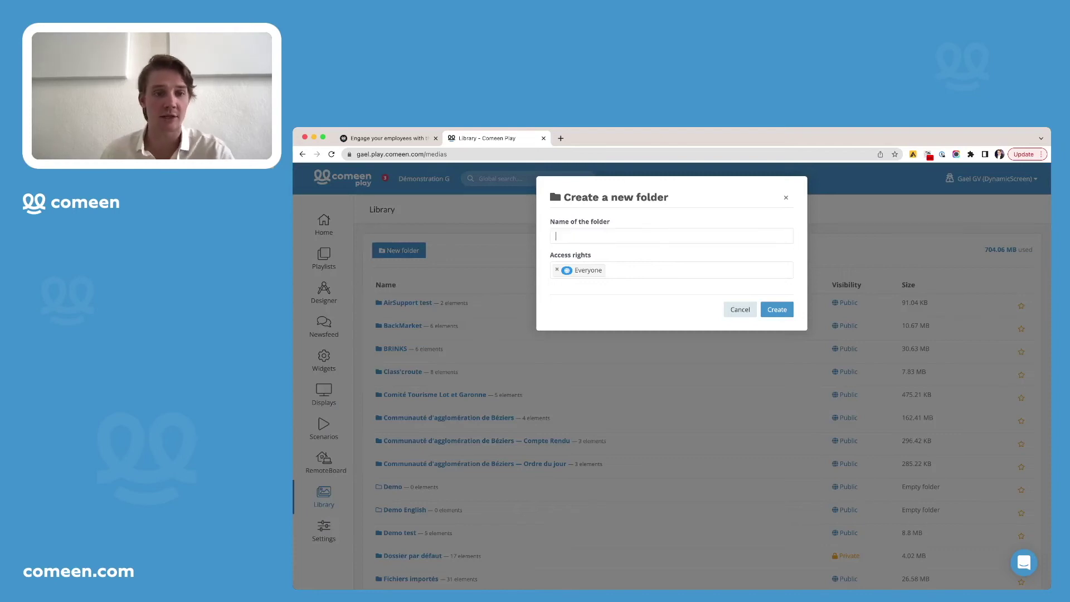
type("Demo")
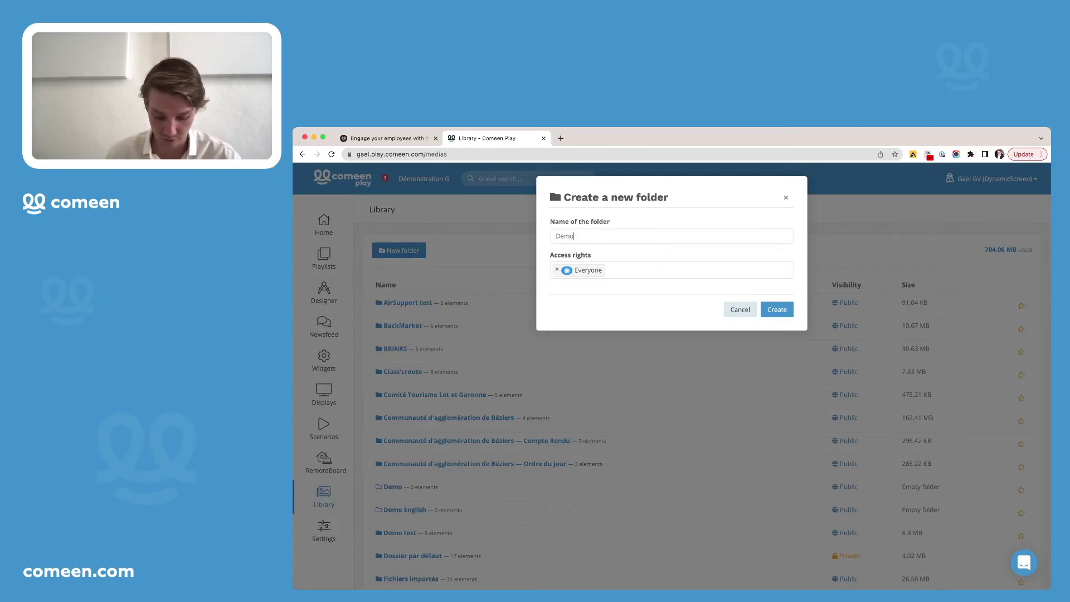
type(" C")
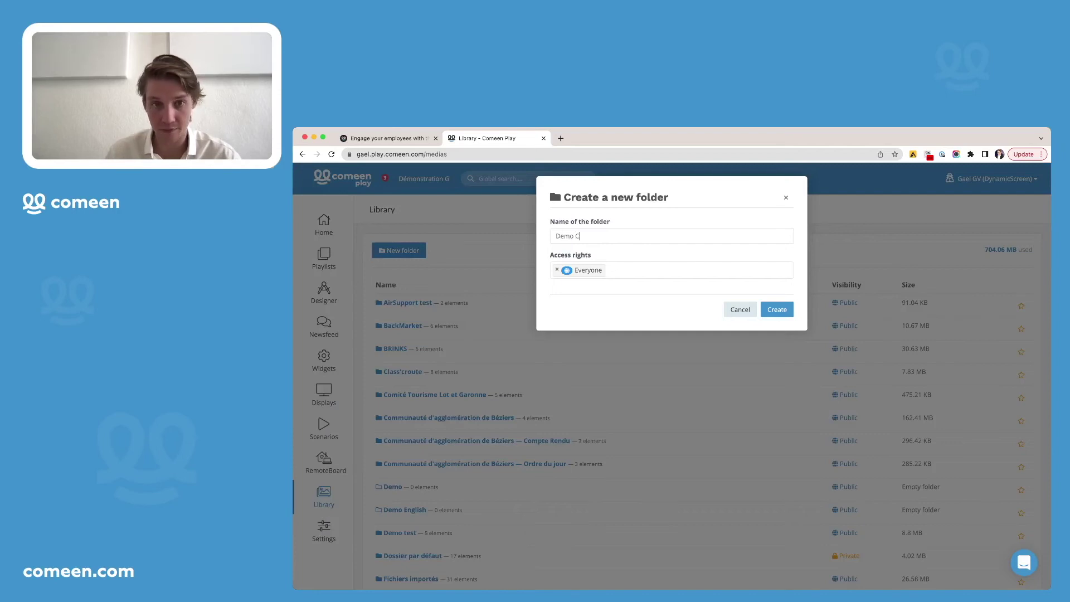
type("omeen Play")
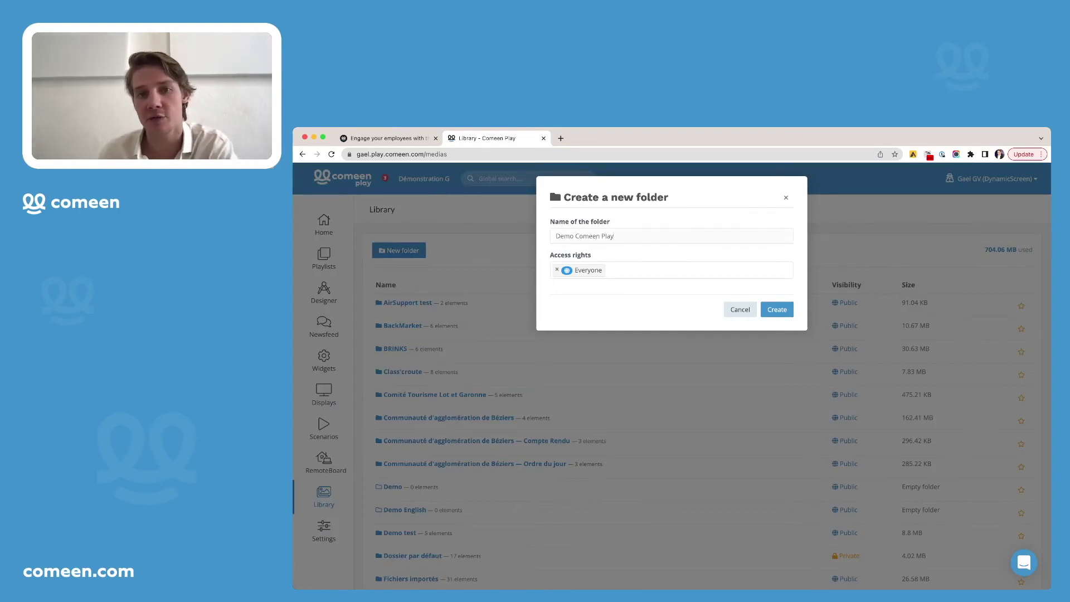
left_click(641, 270)
key("Escape")
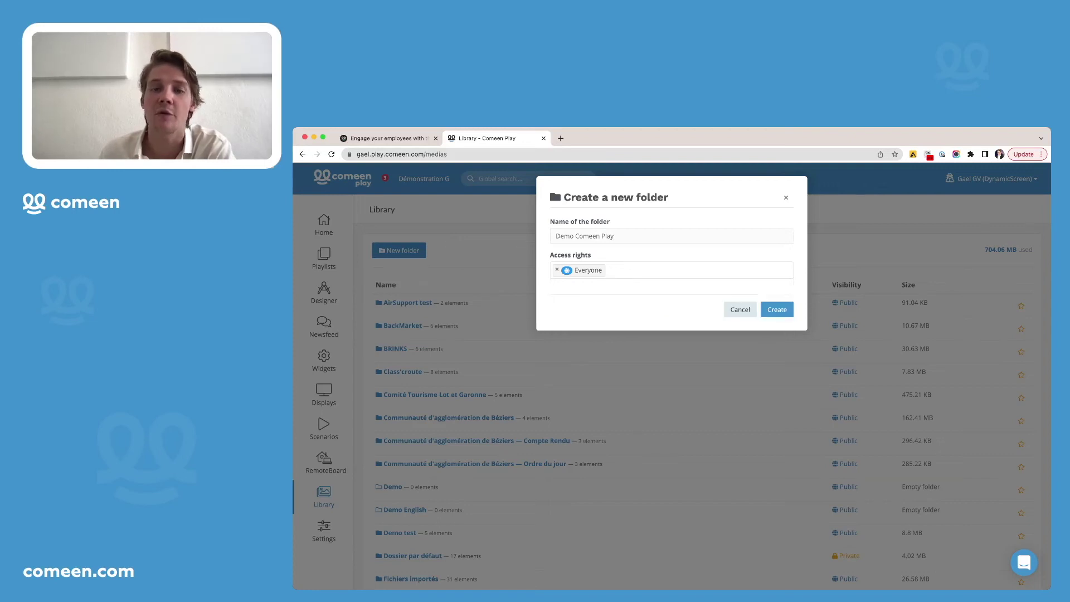
left_click(777, 309)
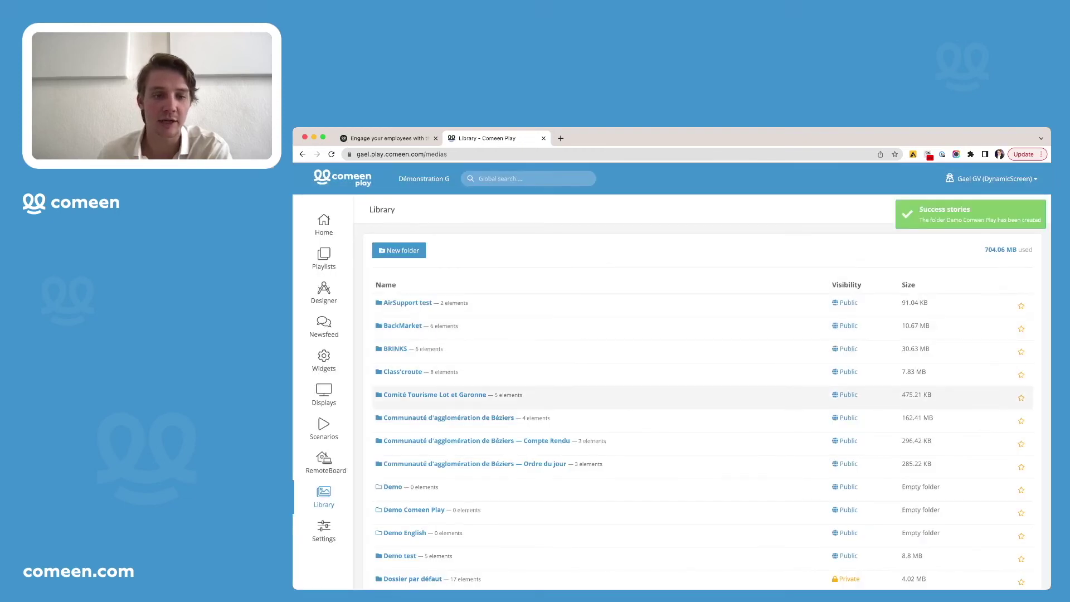
left_click(414, 510)
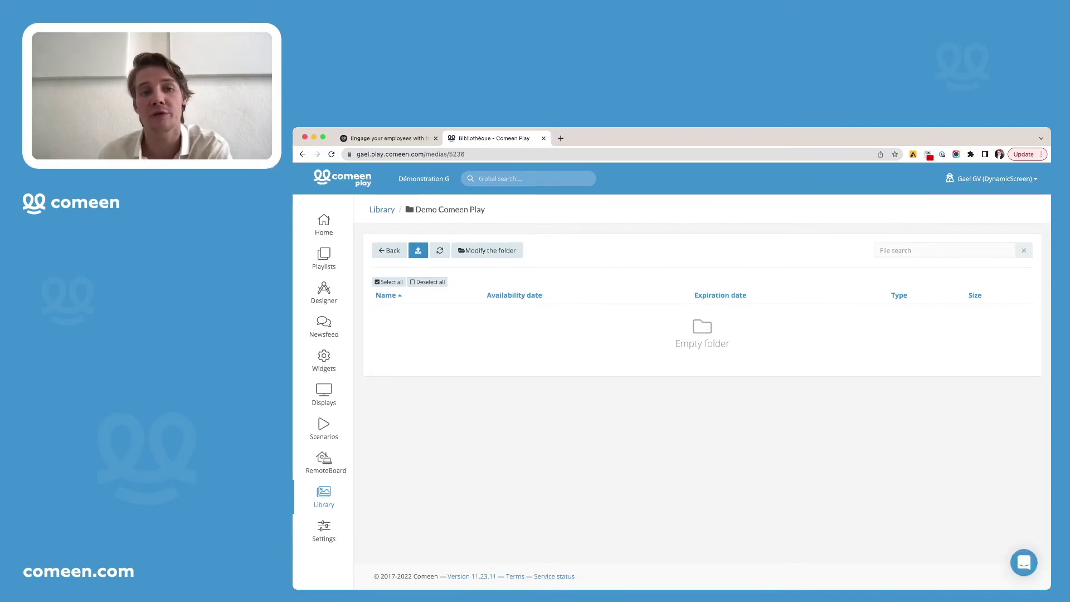
left_click(418, 250)
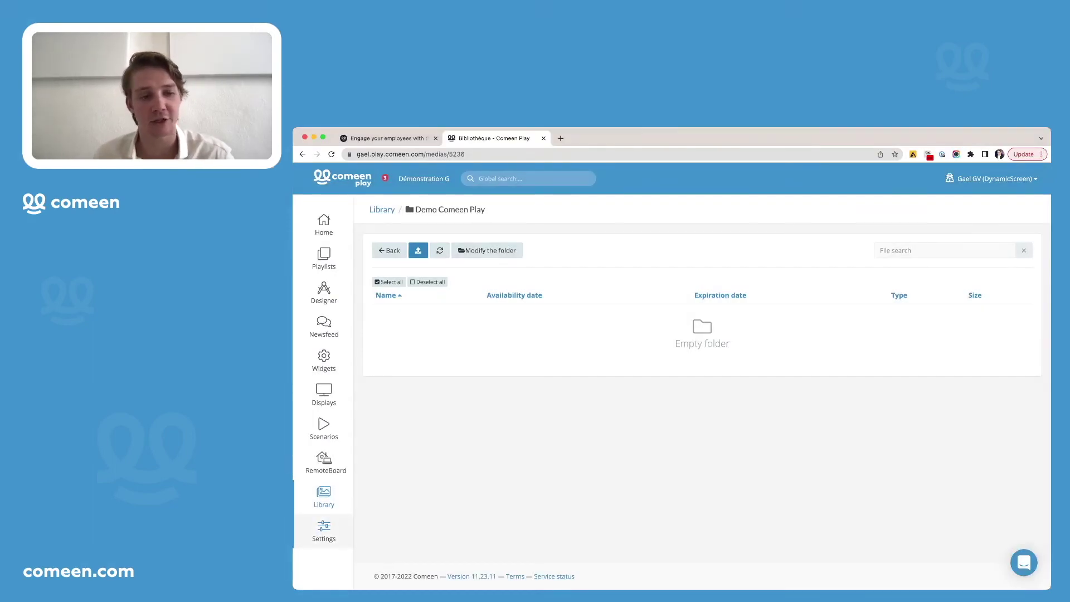
Review the platform's general settings, data sources and global activity log.
left_click(323, 530)
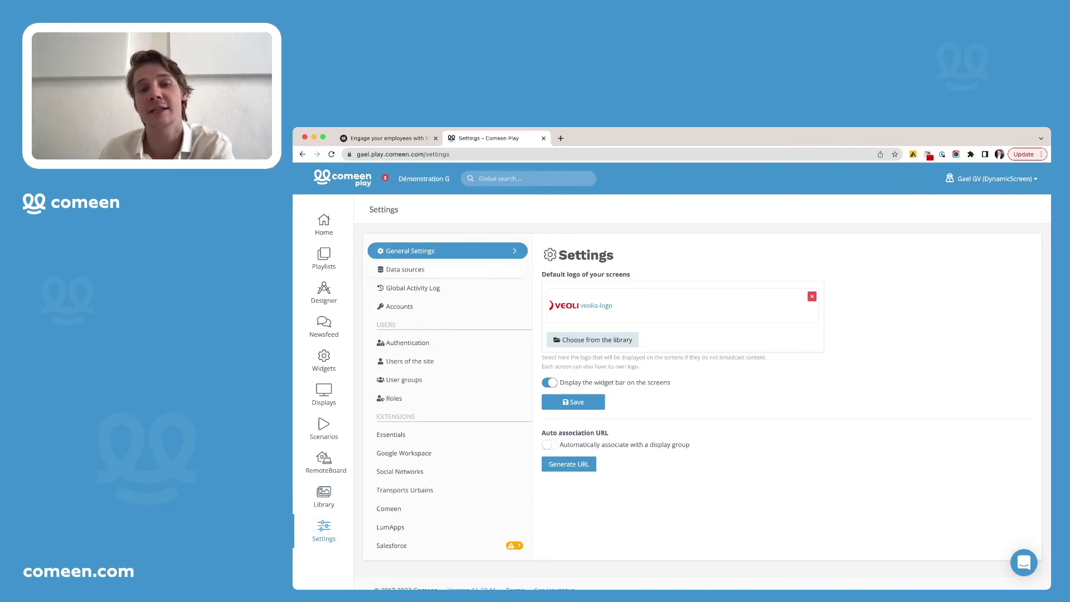
left_click(405, 269)
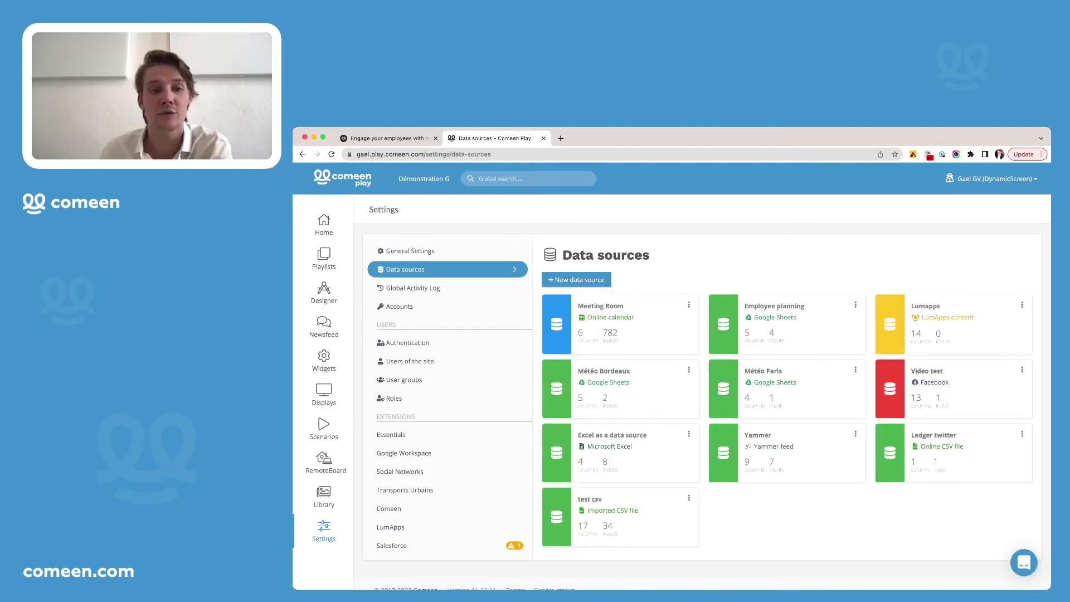
left_click(413, 288)
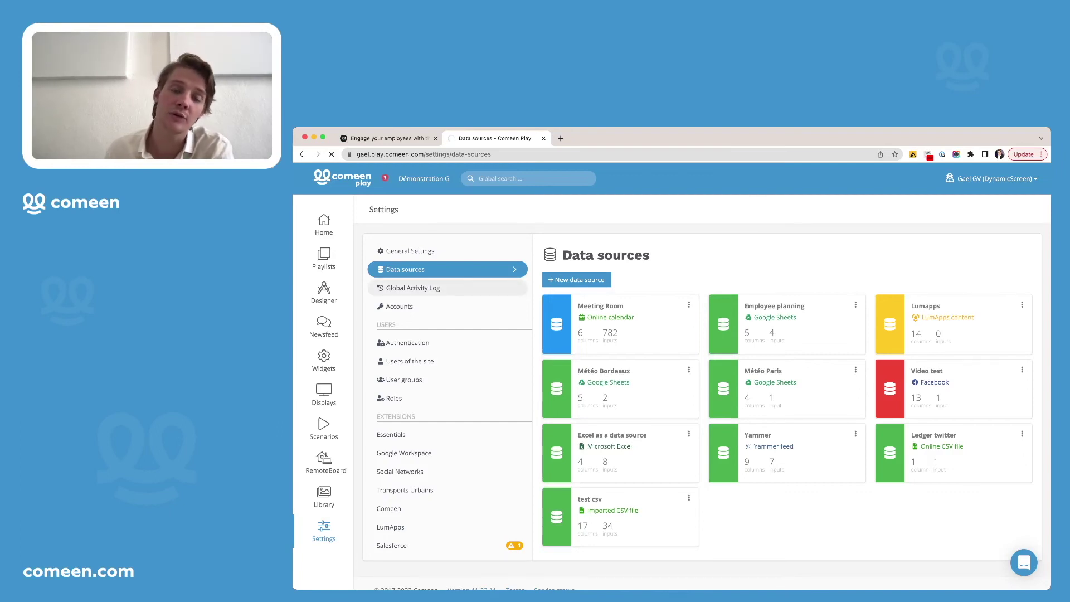
left_click(412, 287)
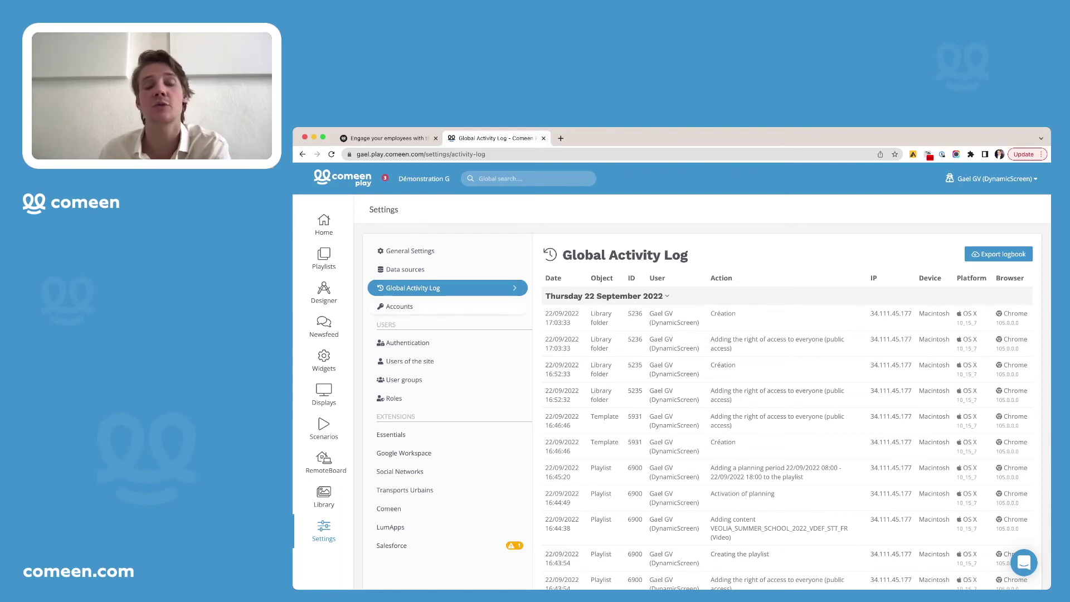
Review the connected accounts, the authentication methods and the list of site users in the settings.
left_click(400, 306)
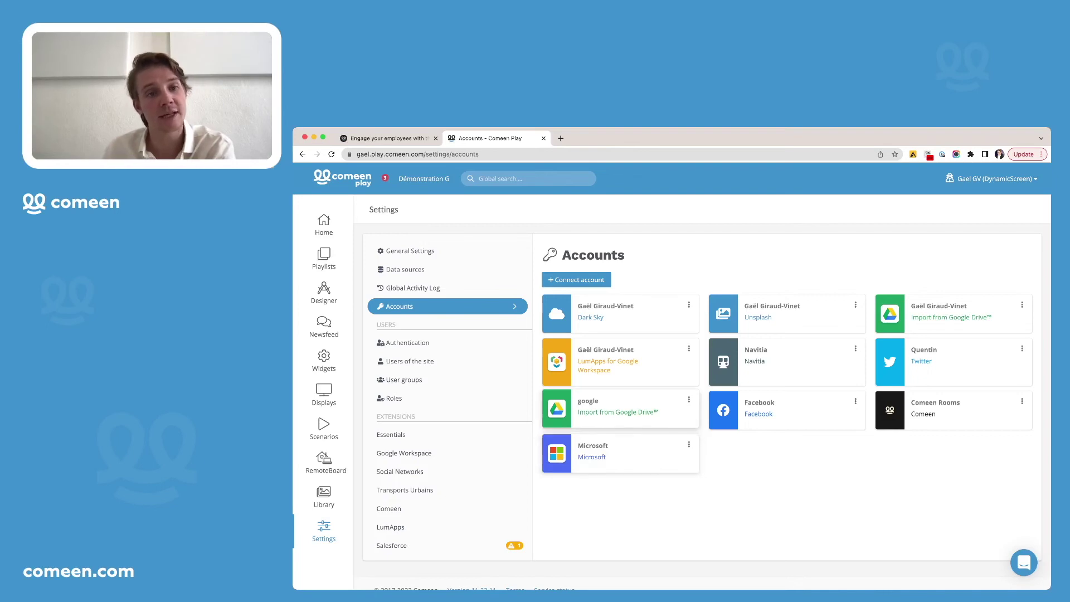
left_click(407, 343)
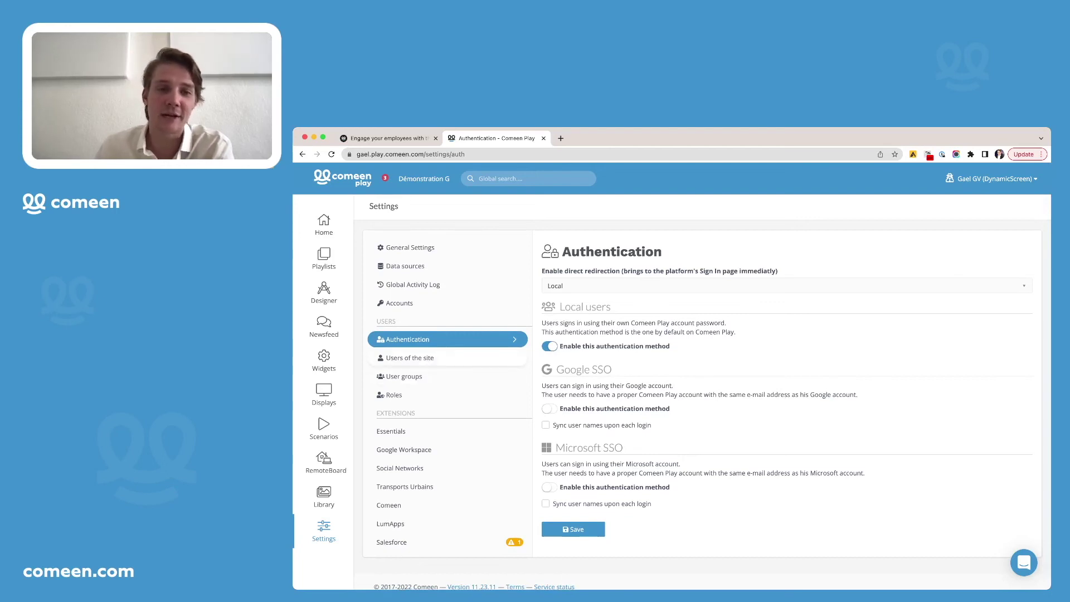
left_click(409, 358)
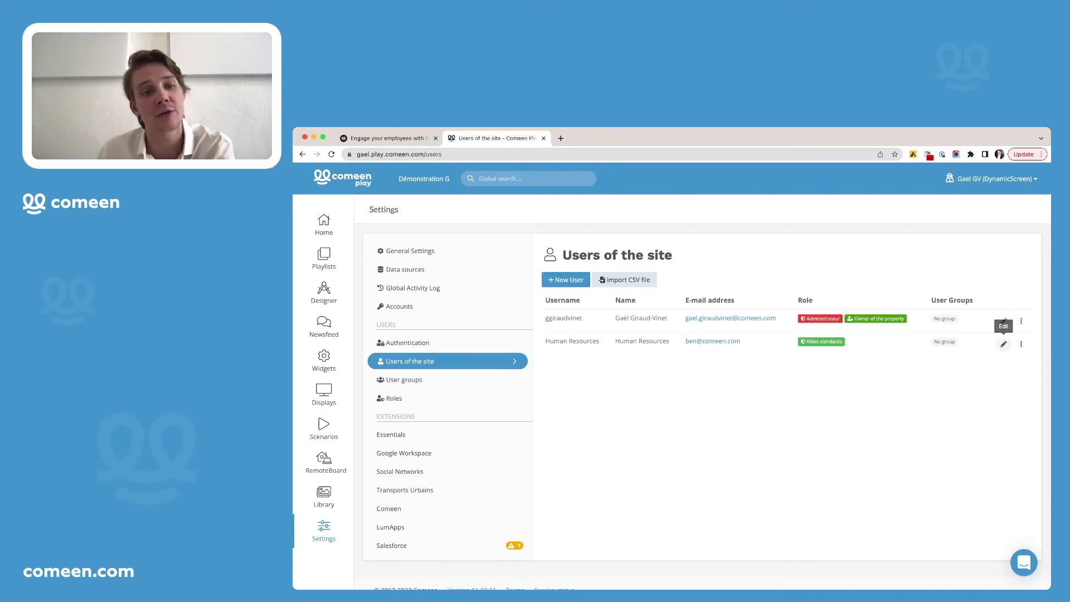
Review the user groups and roles settings, including the playlist permissions of the Rôles standards role, and close the role without changes.
left_click(404, 379)
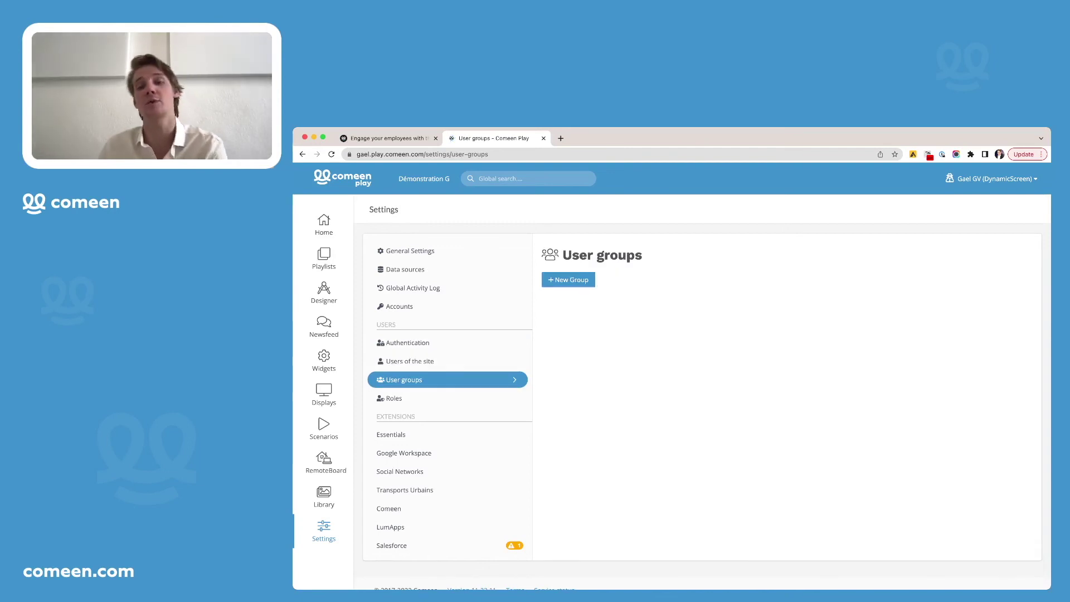
left_click(394, 398)
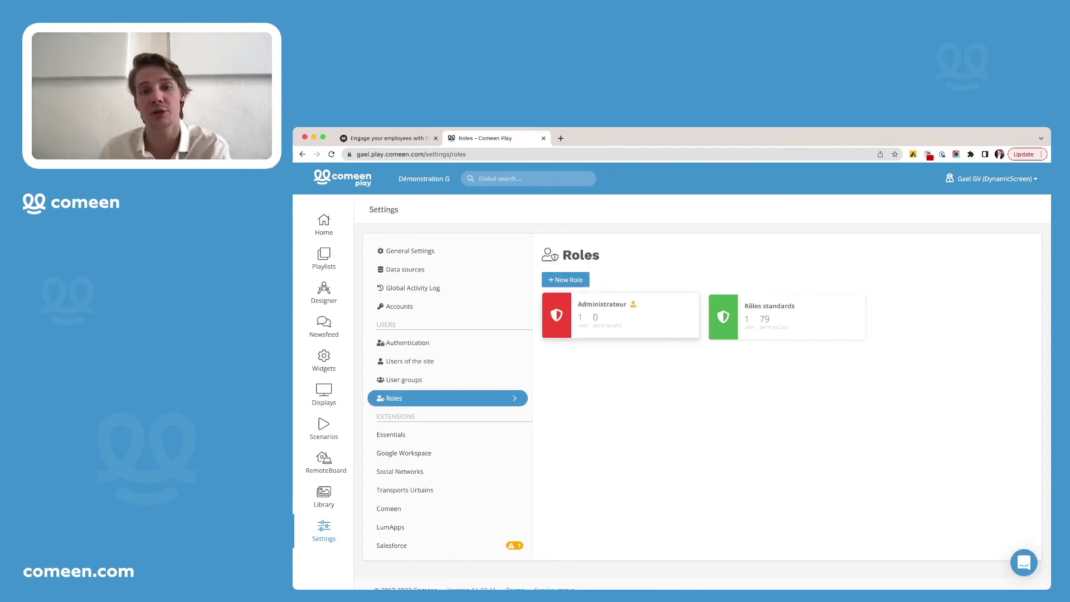
left_click(786, 314)
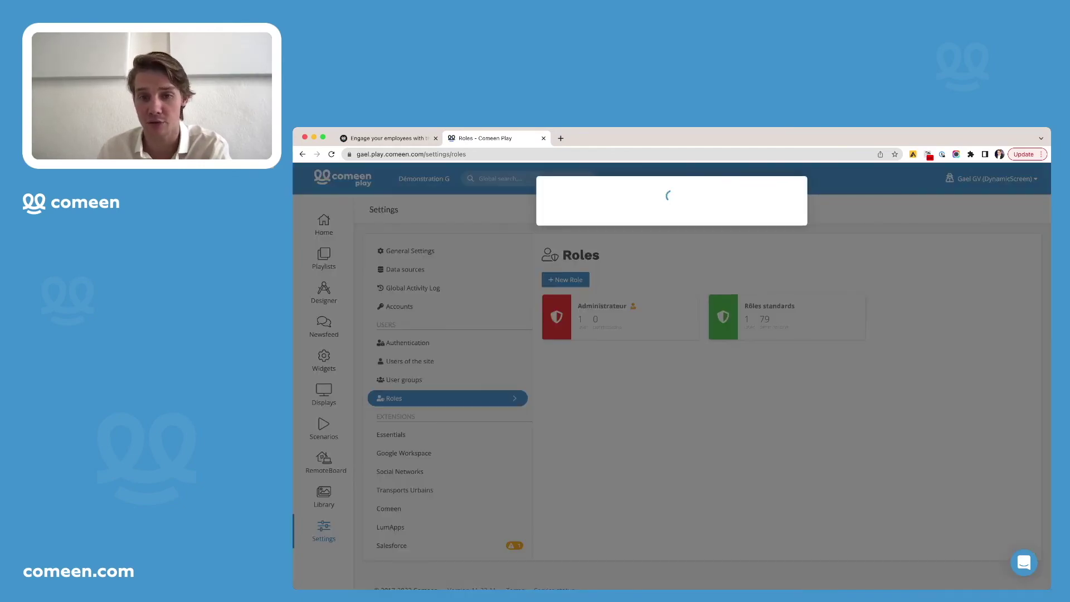
scroll(671, 376, "down", 1)
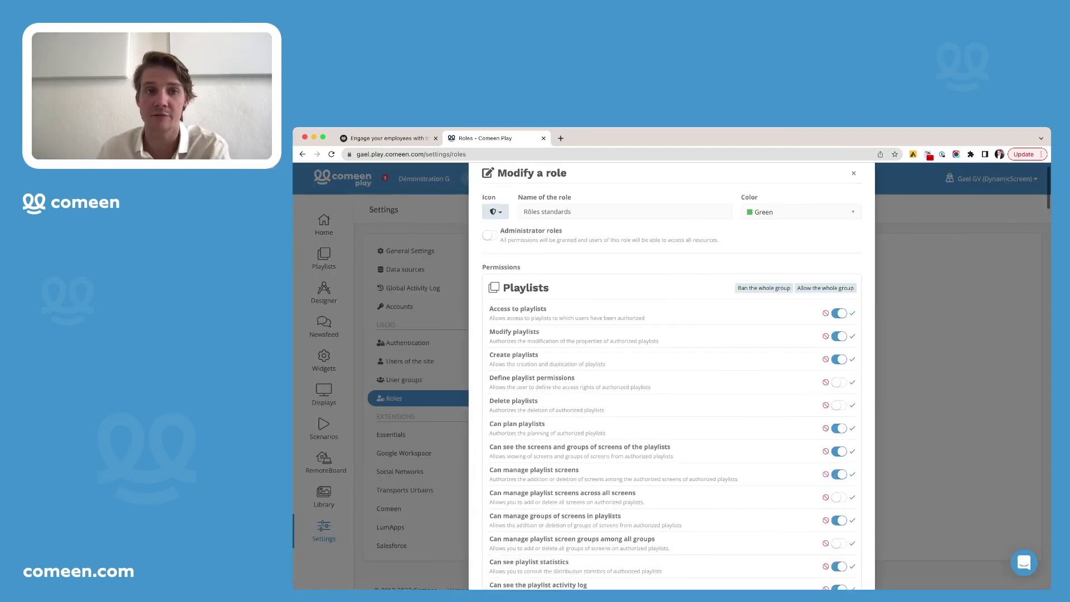
scroll(671, 376, "down", 3)
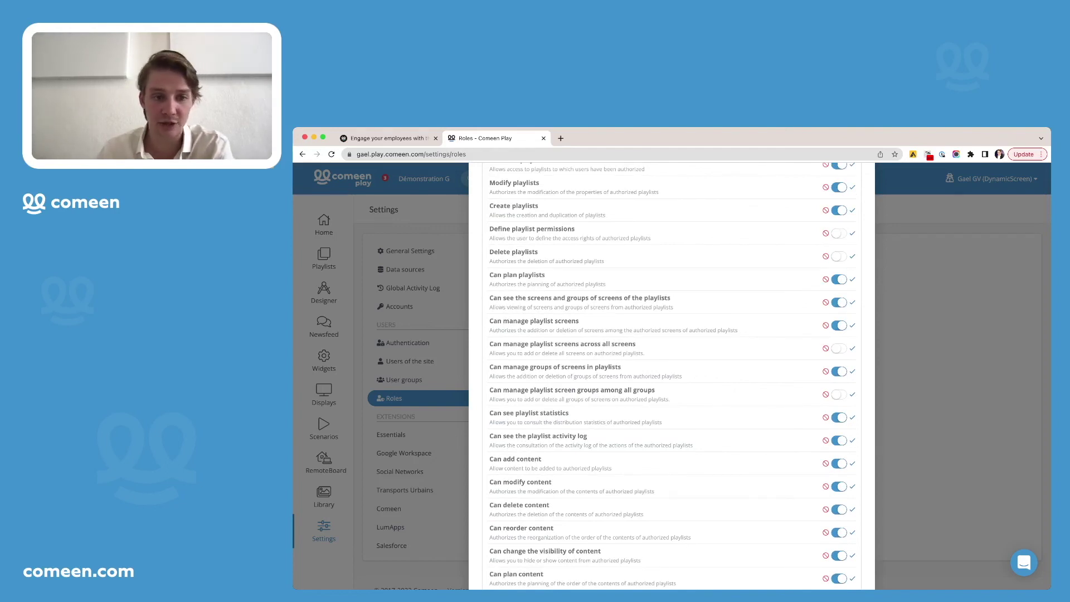
left_click(445, 490)
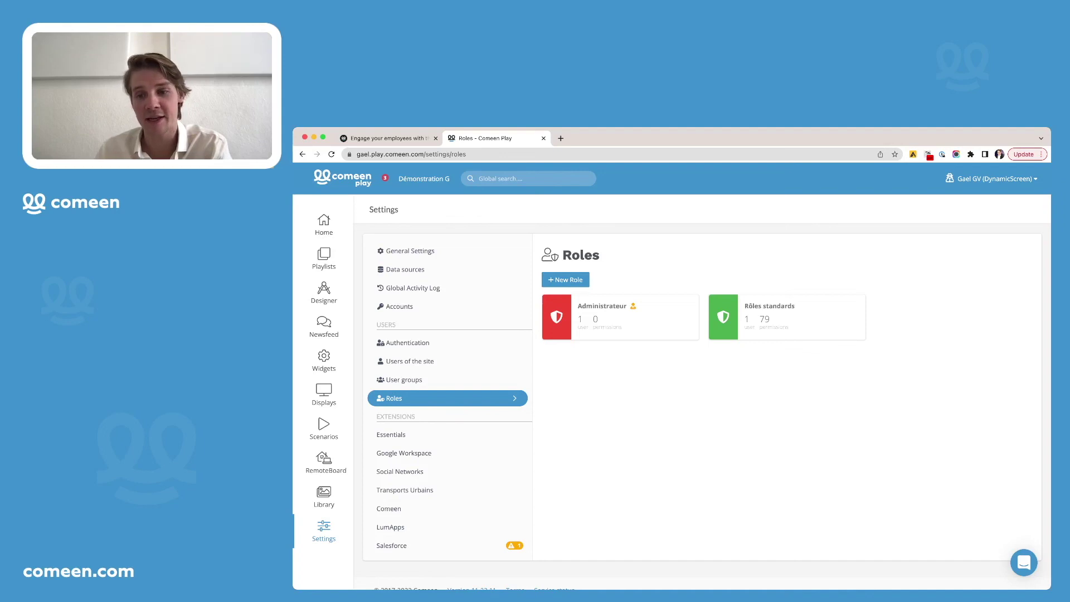
Open the support chat from the roles settings page.
left_click(1023, 562)
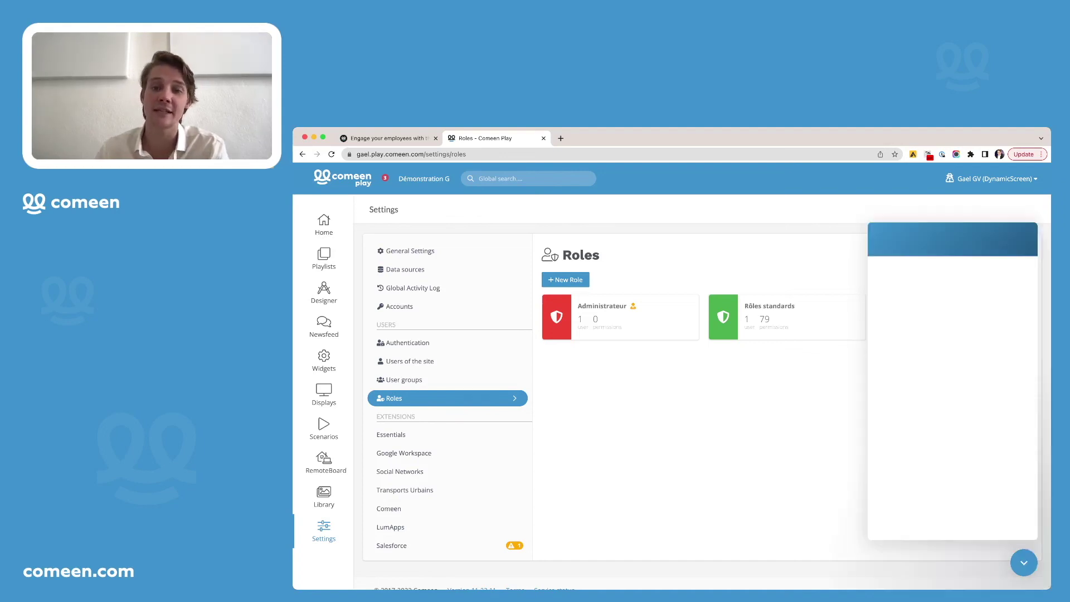